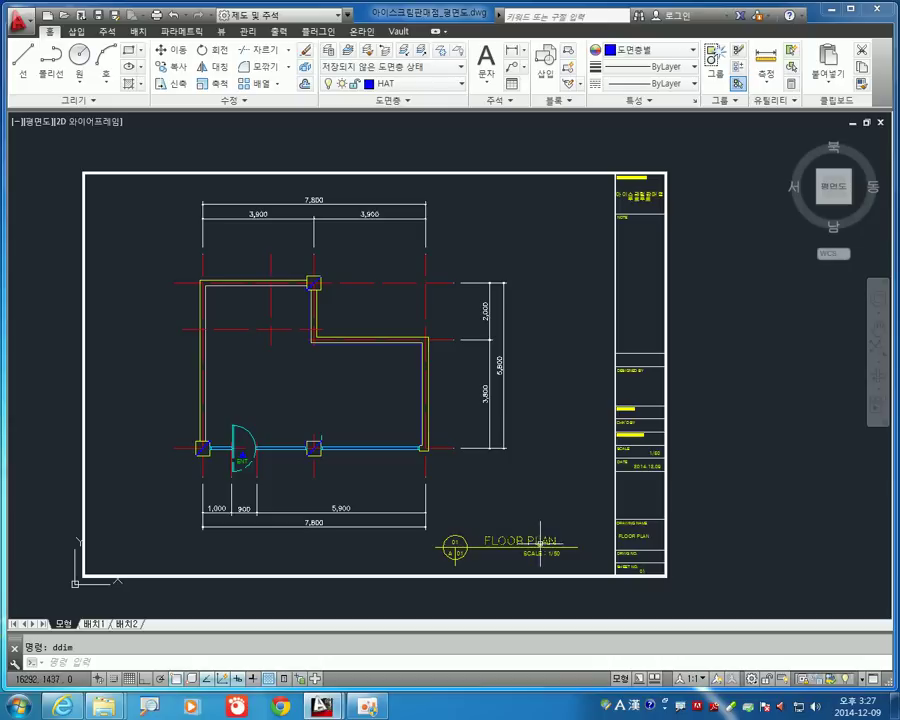
Step: Frame the sheet, start COPY and select the title-block strip
scroll(552, 495, up, 8)
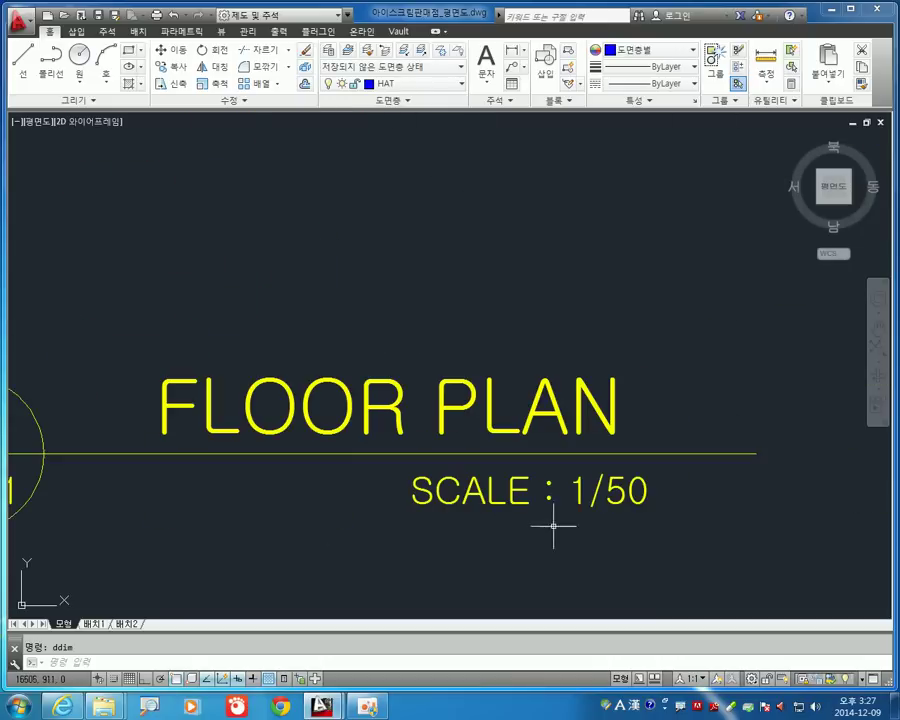
scroll(600, 520, down, 3)
scroll(560, 495, down, 5)
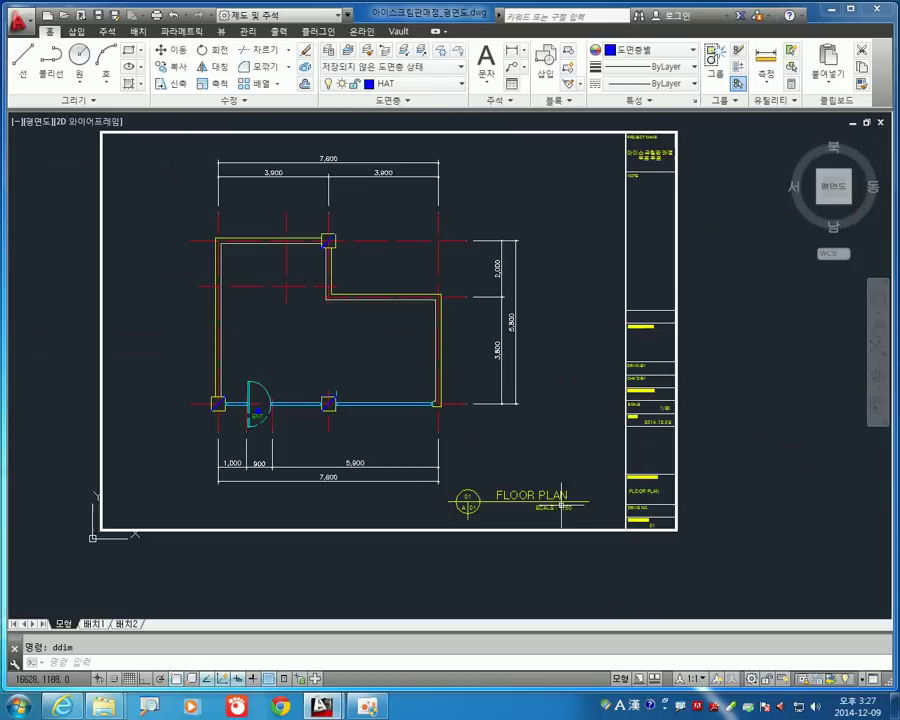
middle_drag(556, 473, 547, 490)
scroll(462, 486, down, 2)
middle_drag(462, 486, 422, 512)
text(c)
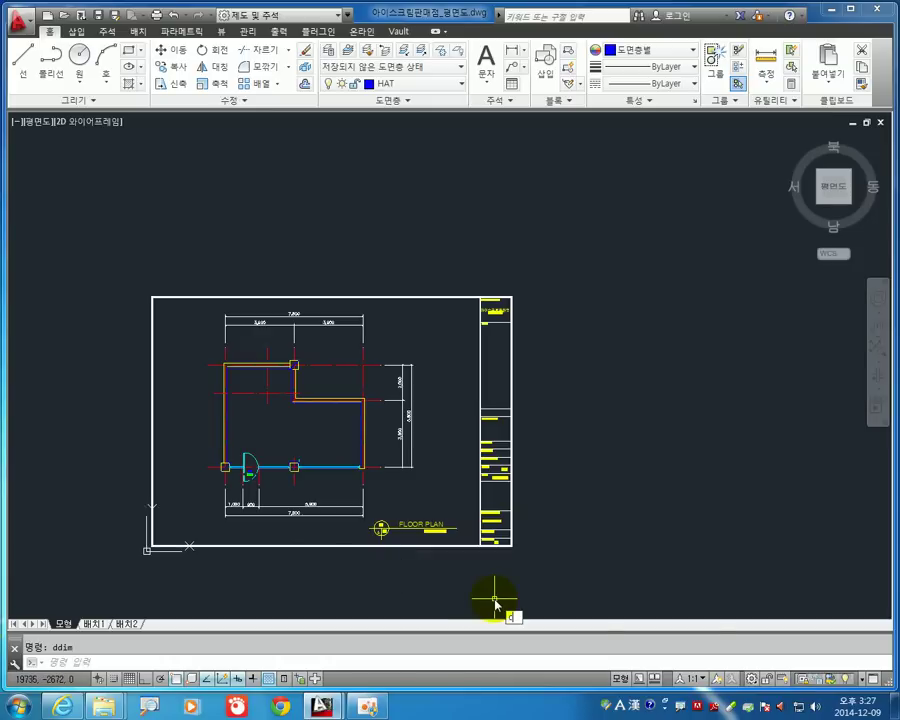
text(o)
key(Return)
click(553, 590)
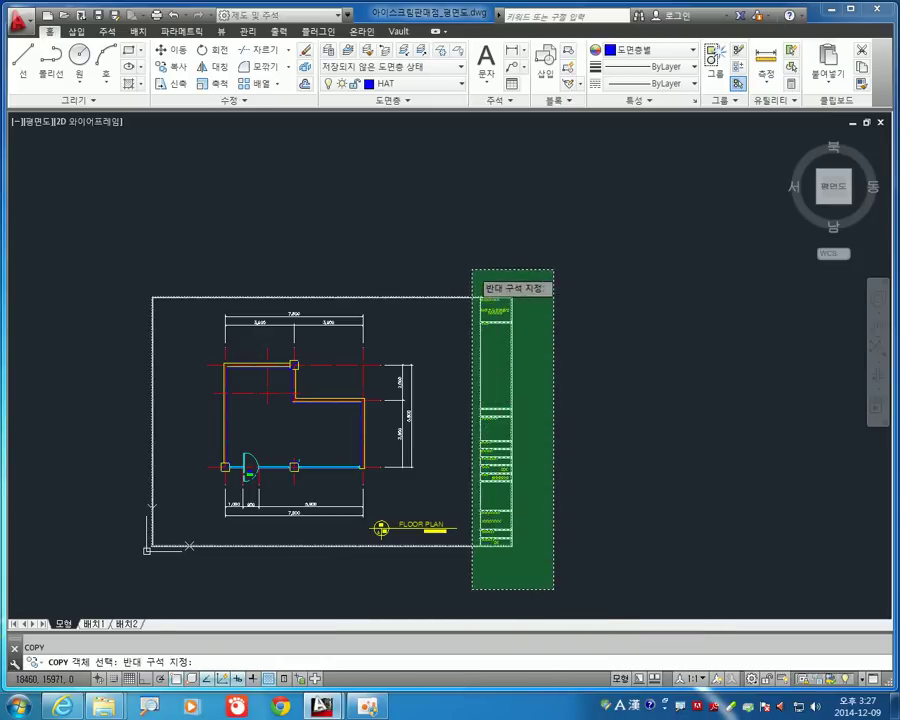
click(473, 270)
Step: Add the sheet border lines and place the copy right of the original sheet
click(165, 554)
click(122, 517)
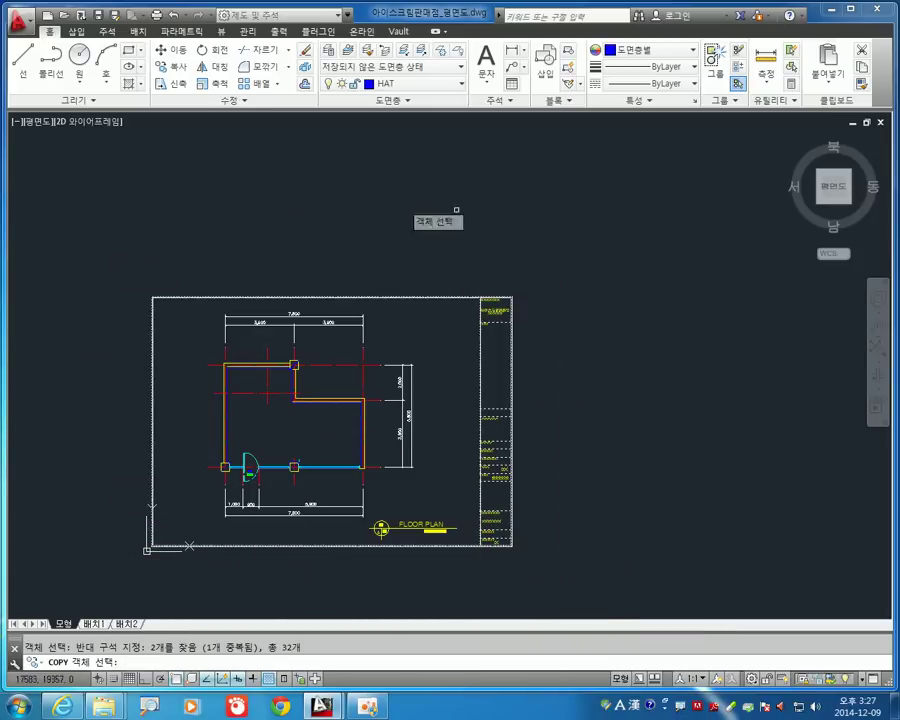
key(Return)
click(147, 550)
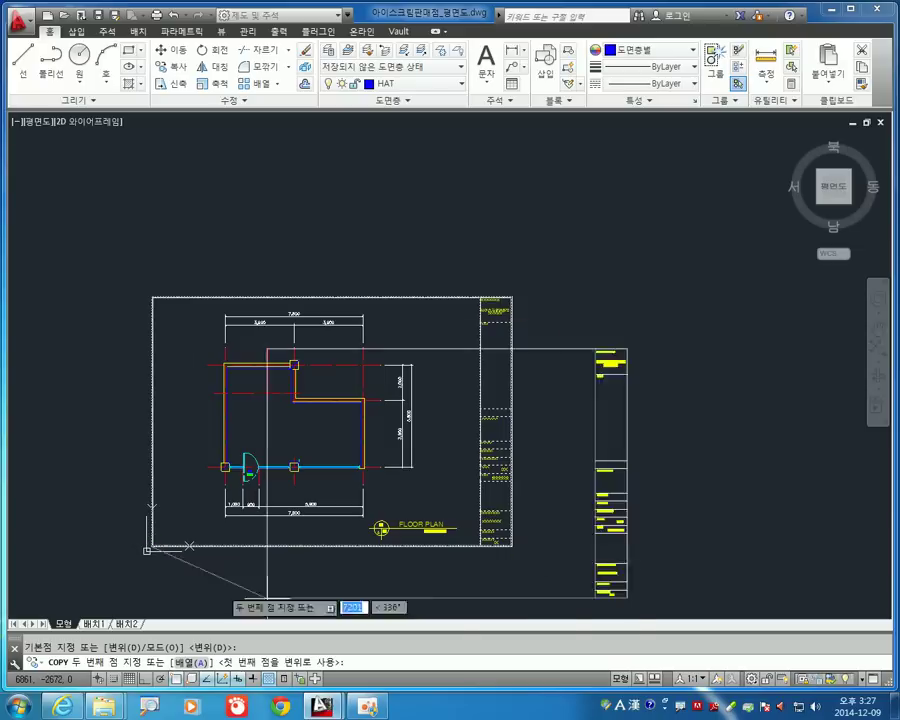
click(537, 547)
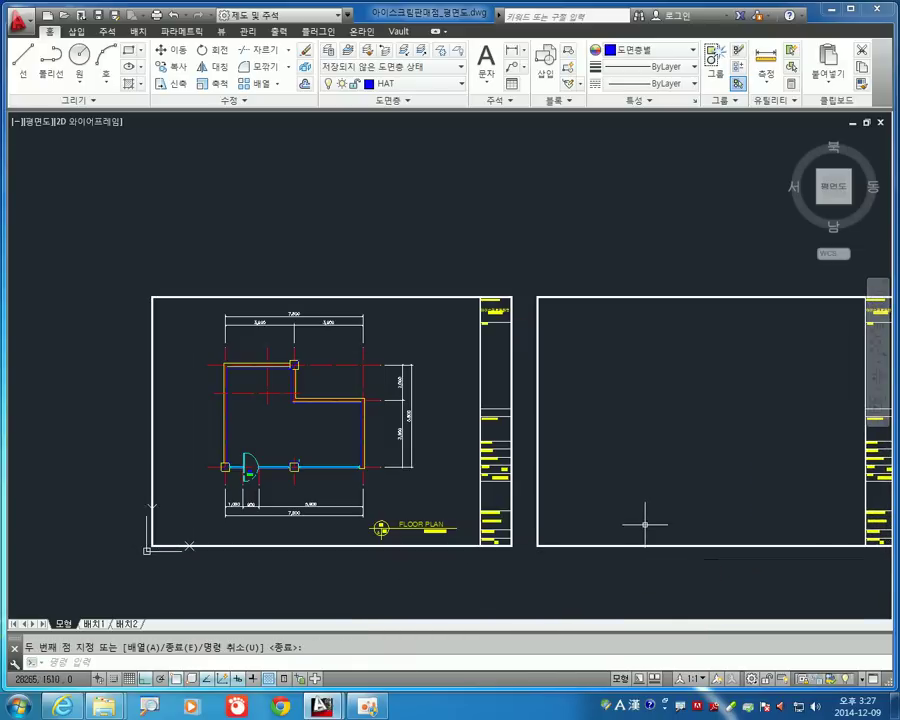
middle_drag(645, 524, 395, 505)
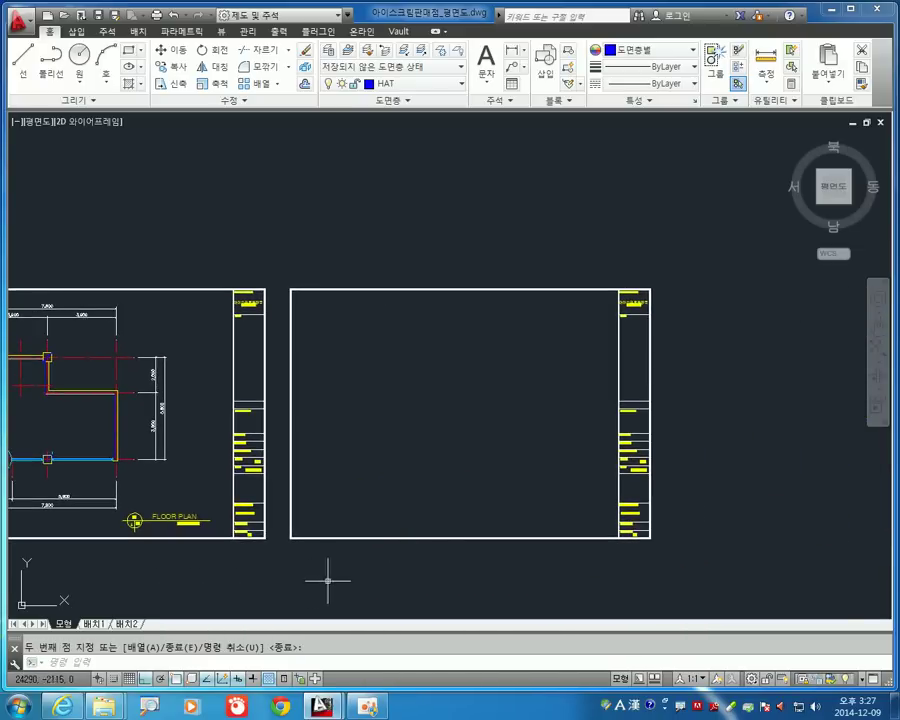
text(sc)
Step: Scale the copied sheet by 100/50 about its lower-left corner, doubling its size
key(Return)
text(SCALE)
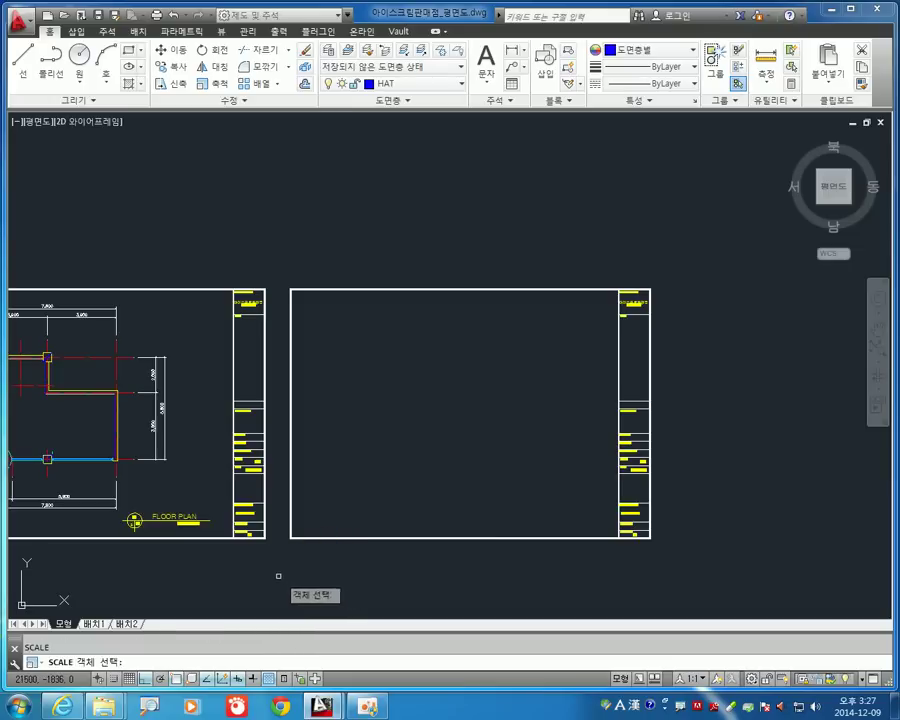
click(276, 570)
click(672, 240)
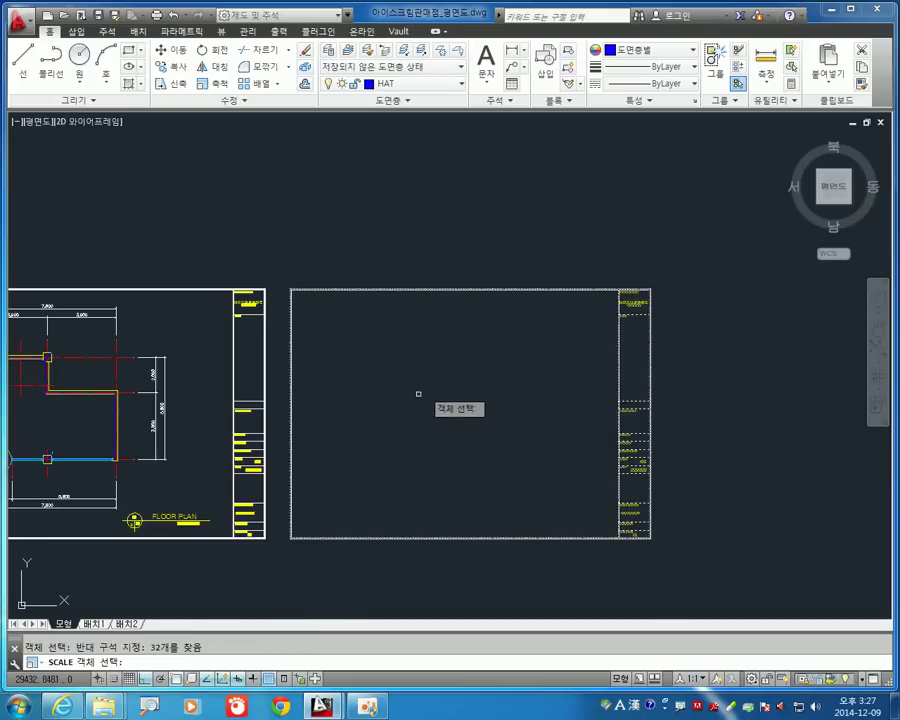
key(Return)
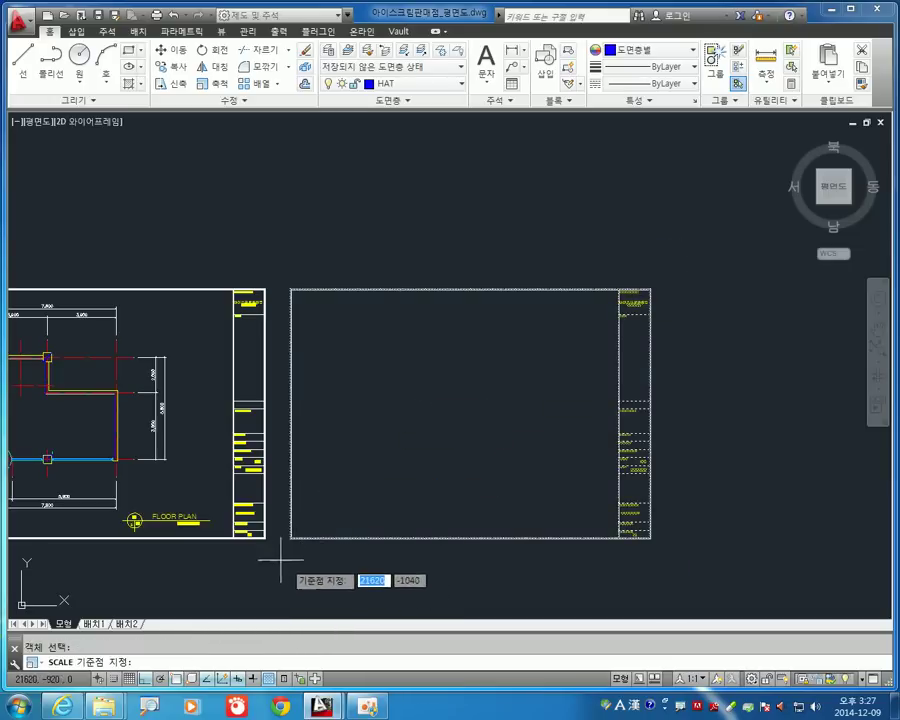
click(290, 538)
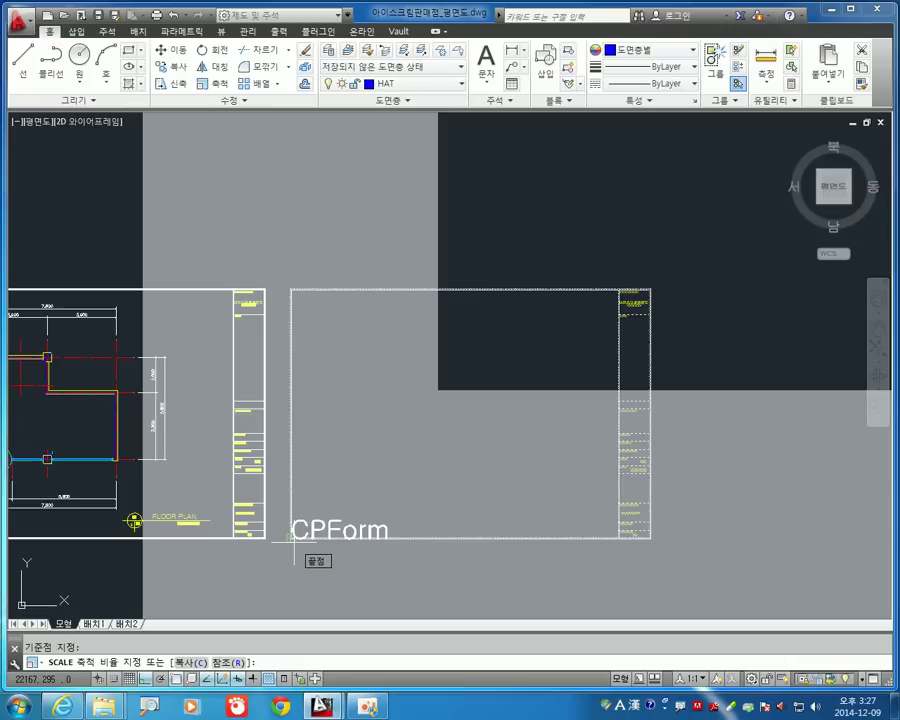
text(100)
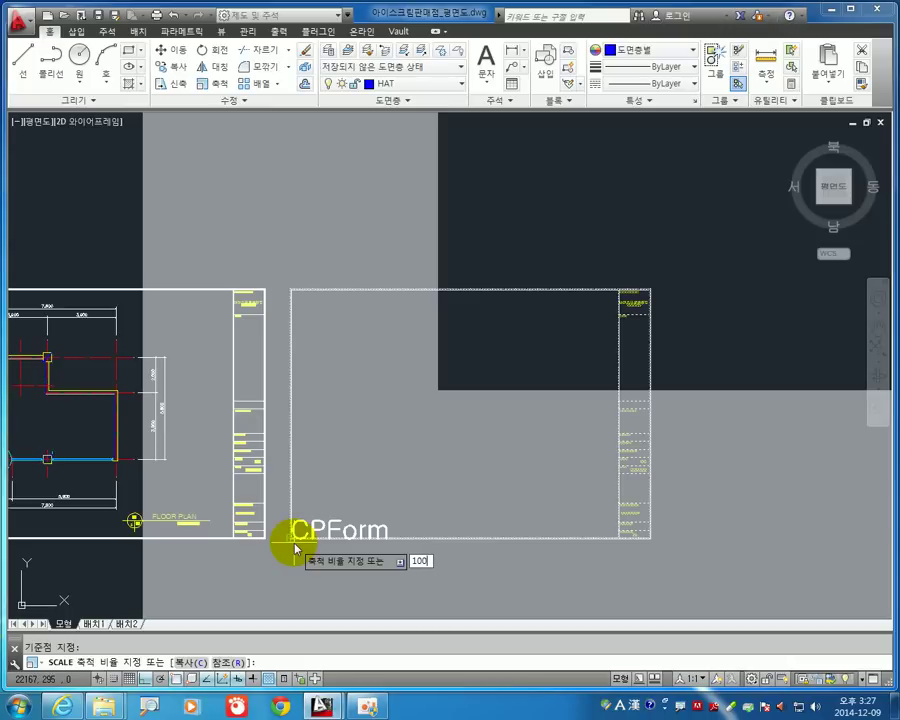
text(/)
text(50)
key(Return)
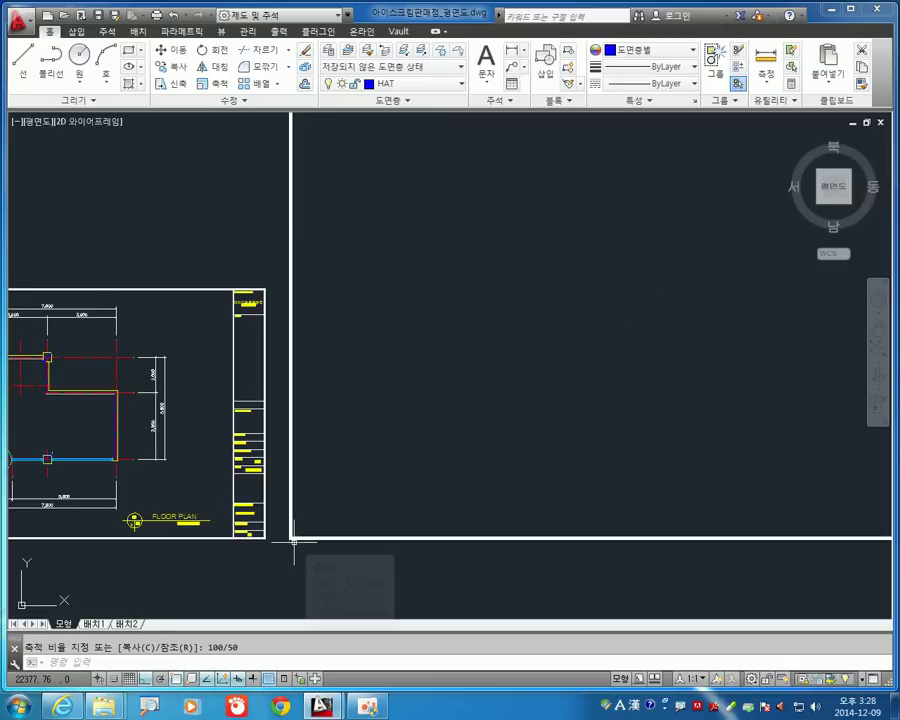
Step: Copy (CP) the floor plan's walls, grid lines and door, picking a base point on the plan
scroll(369, 491, down, 5)
middle_drag(369, 491, 335, 495)
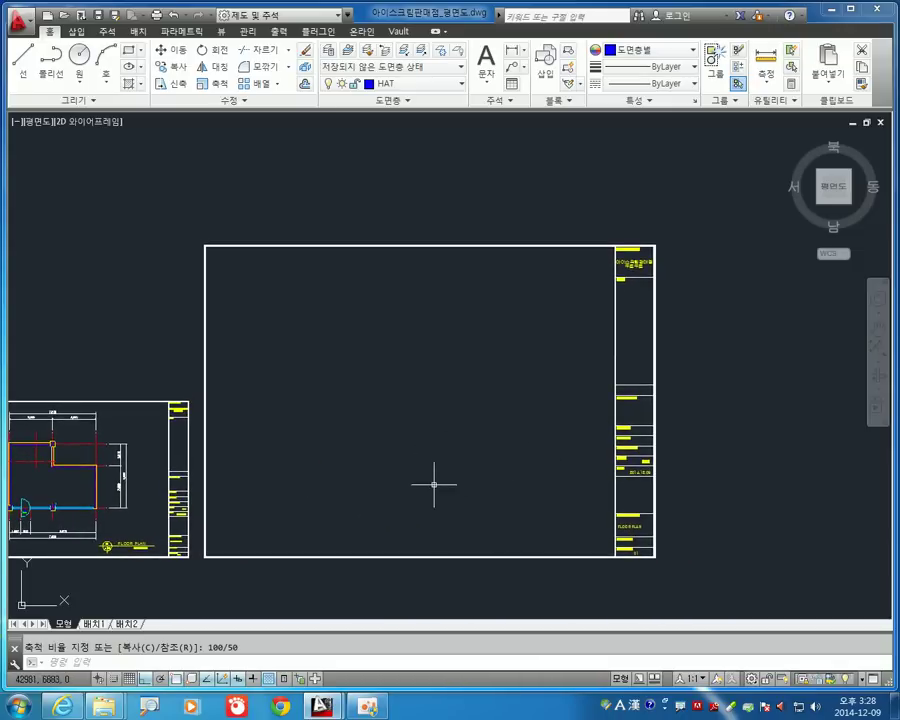
middle_drag(383, 460, 475, 445)
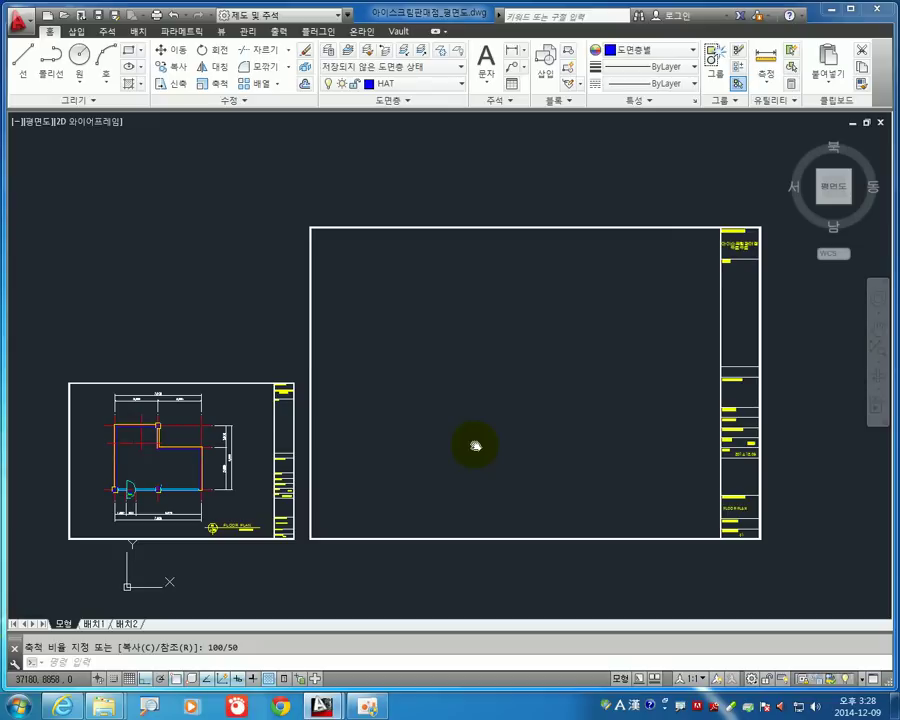
middle_drag(475, 445, 476, 434)
text(p)
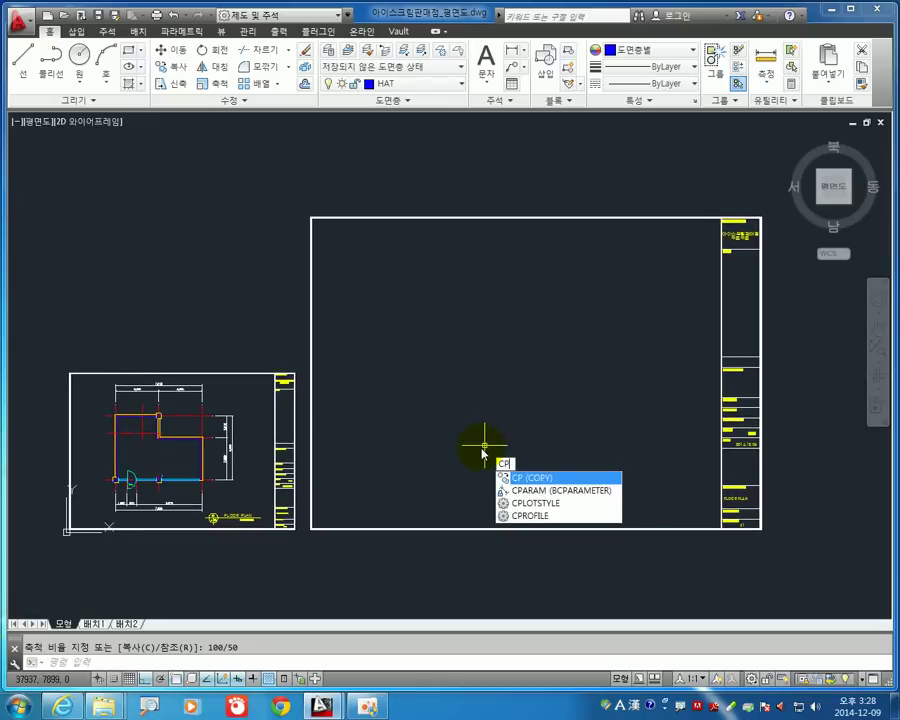
key(Return)
scroll(182, 484, up, 2)
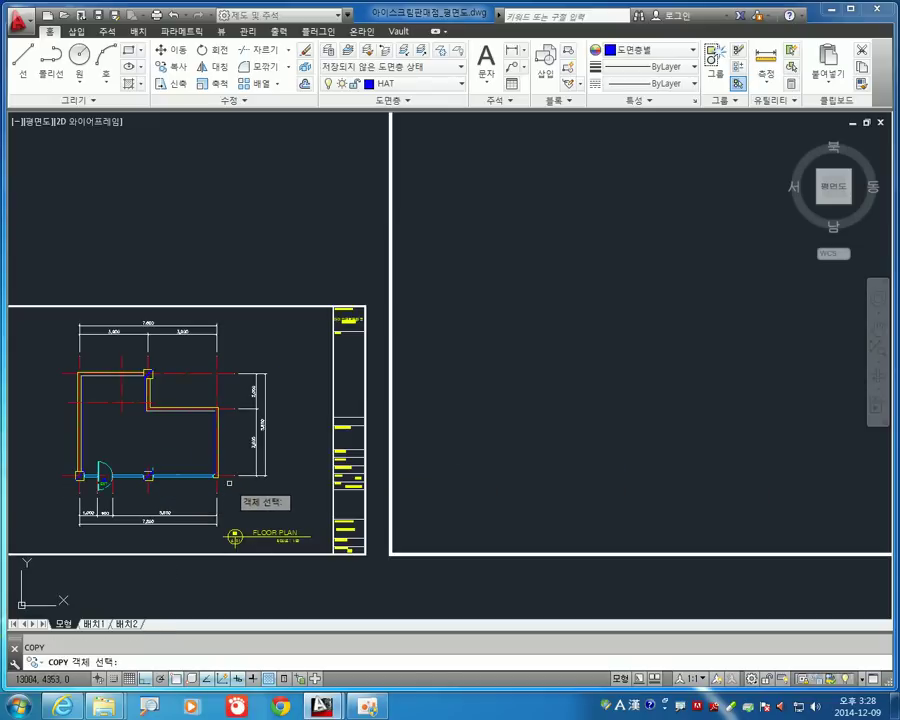
click(229, 482)
click(70, 364)
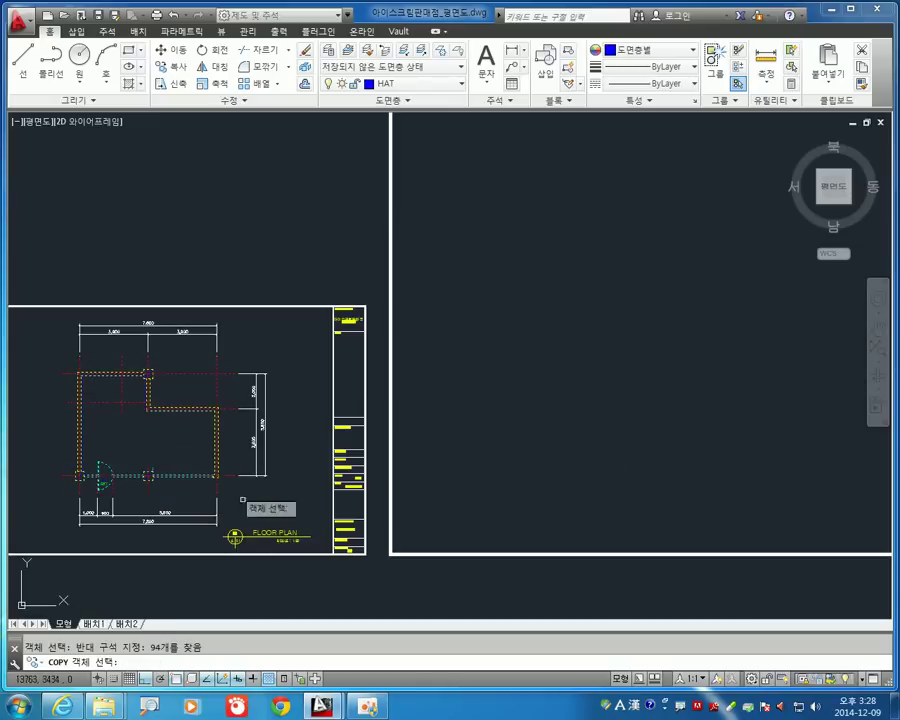
key(Return)
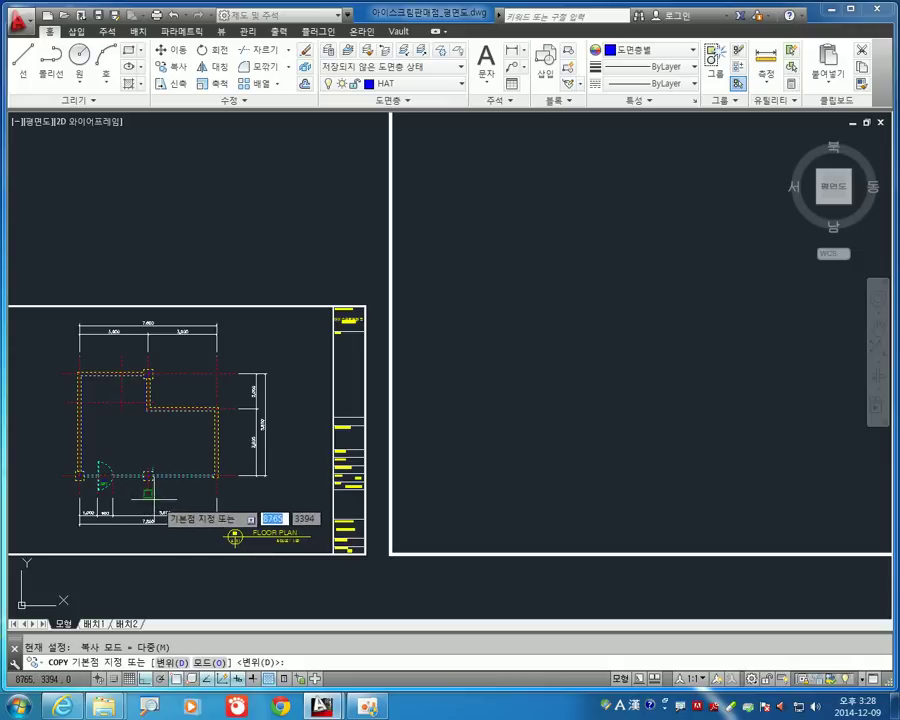
click(148, 373)
Step: Place the floor-plan copy inside the enlarged sheet with Ortho turned off
middle_drag(566, 450, 400, 450)
scroll(540, 393, down, 2)
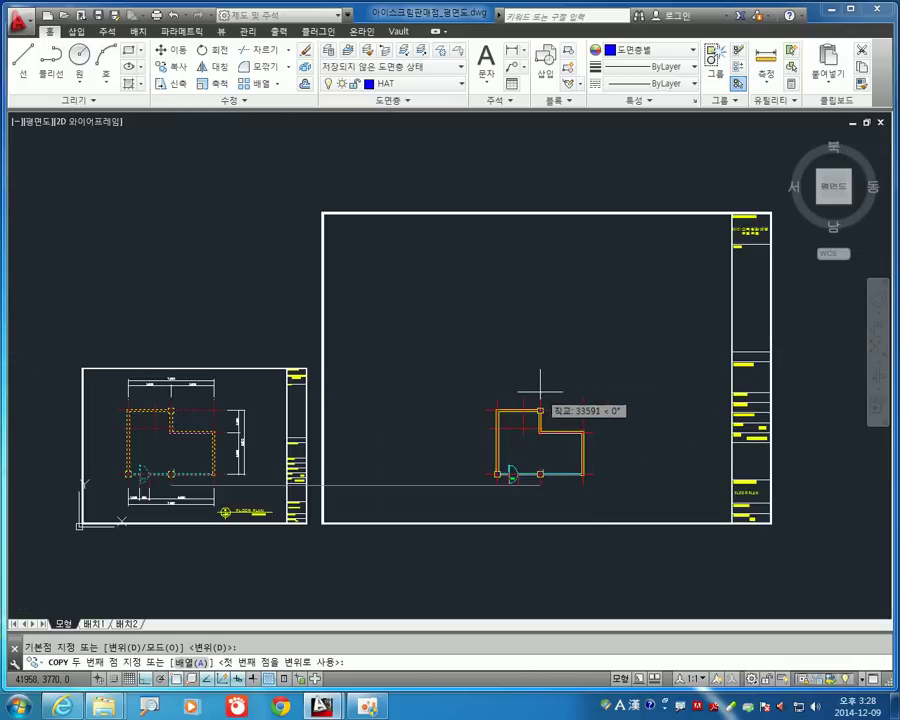
key(F8)
click(529, 410)
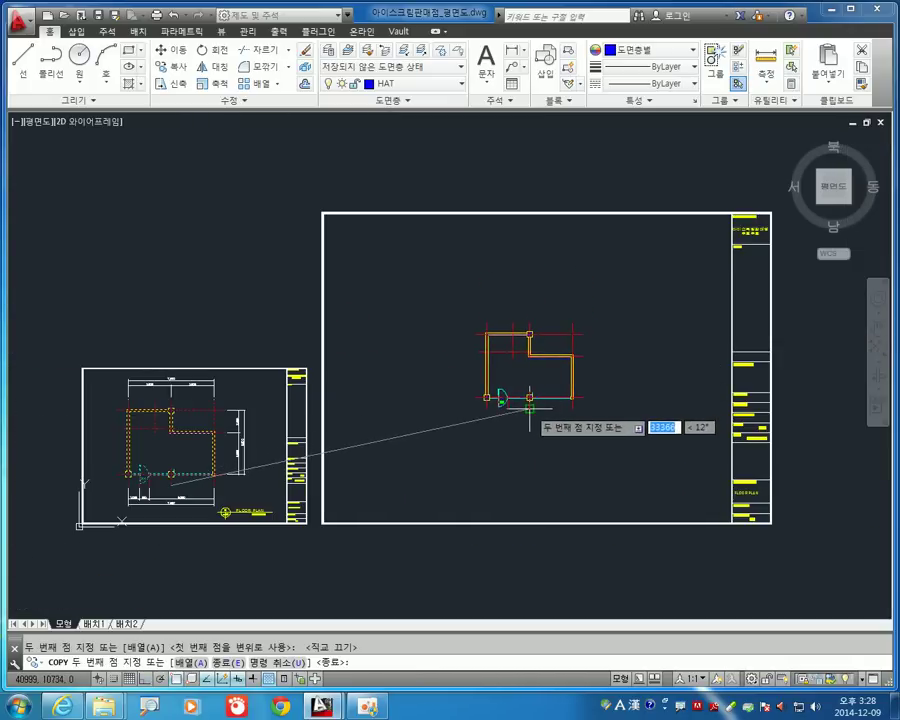
key(Return)
middle_drag(557, 410, 436, 444)
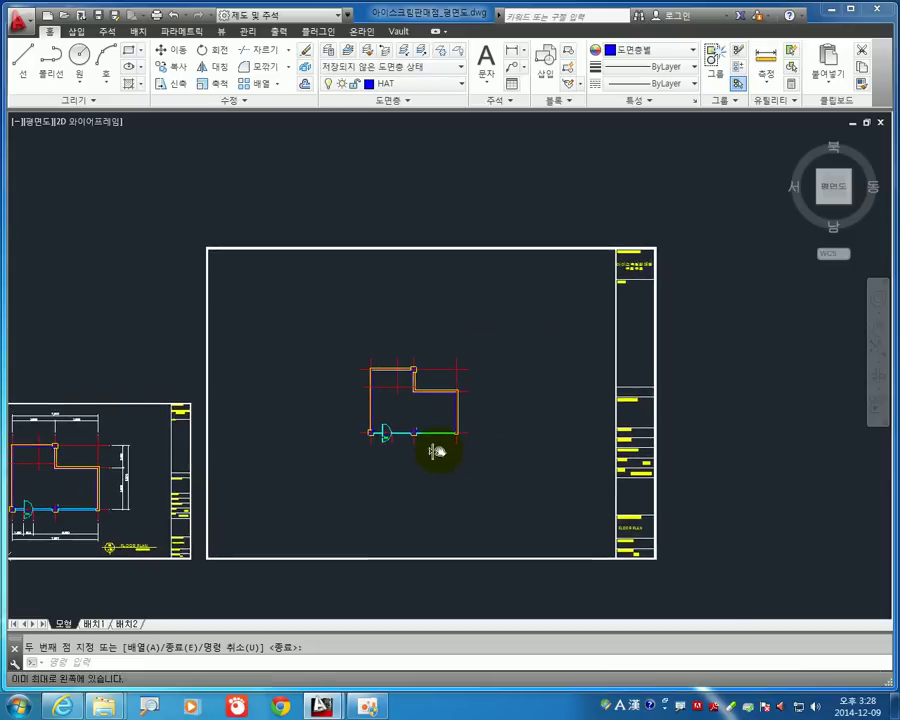
scroll(464, 424, up, 3)
scroll(414, 394, up, 2)
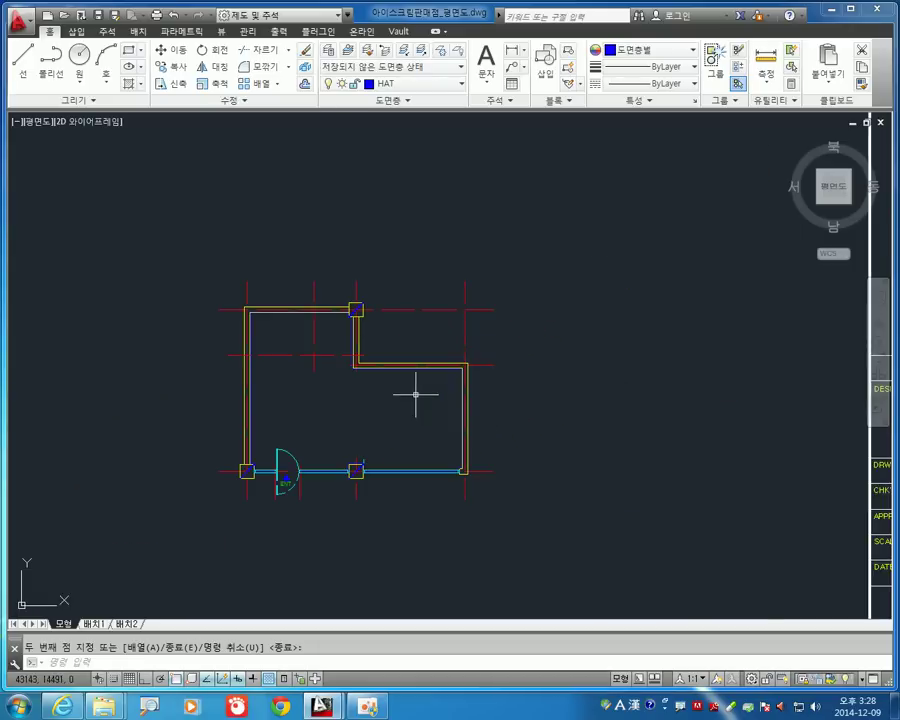
Step: Make DIM the current layer and open the Dimension Style Manager with DDIM
click(407, 86)
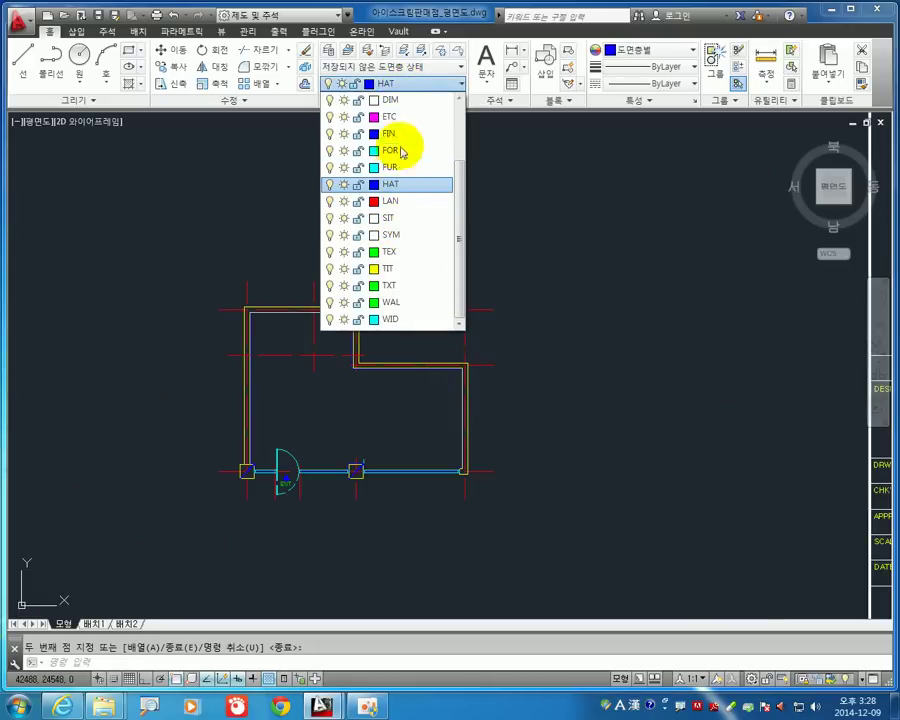
click(390, 100)
middle_drag(408, 406, 427, 387)
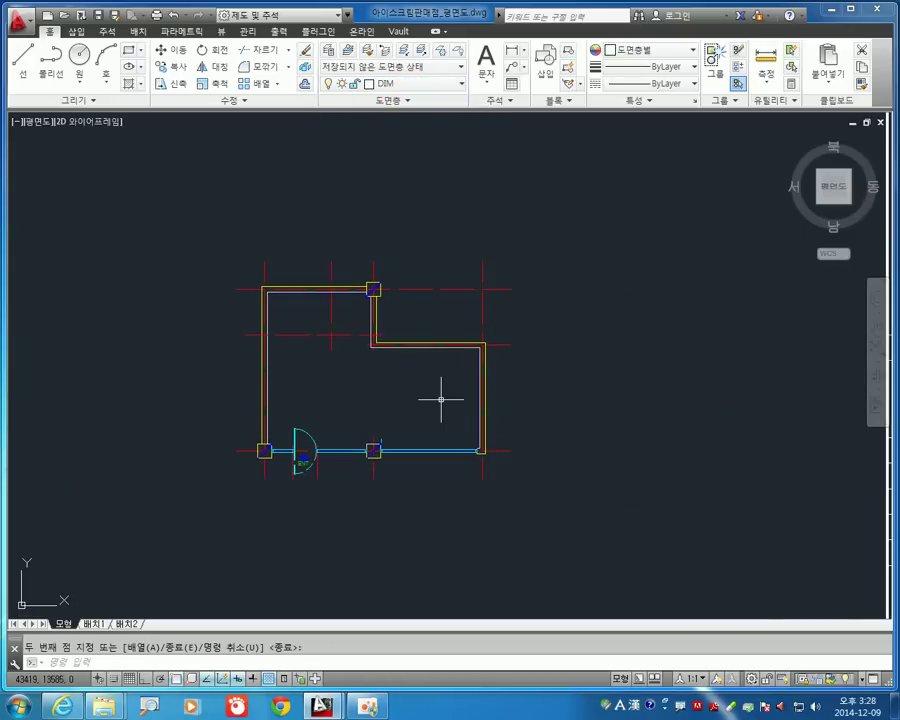
text(DDIM)
key(Return)
text(DDIM)
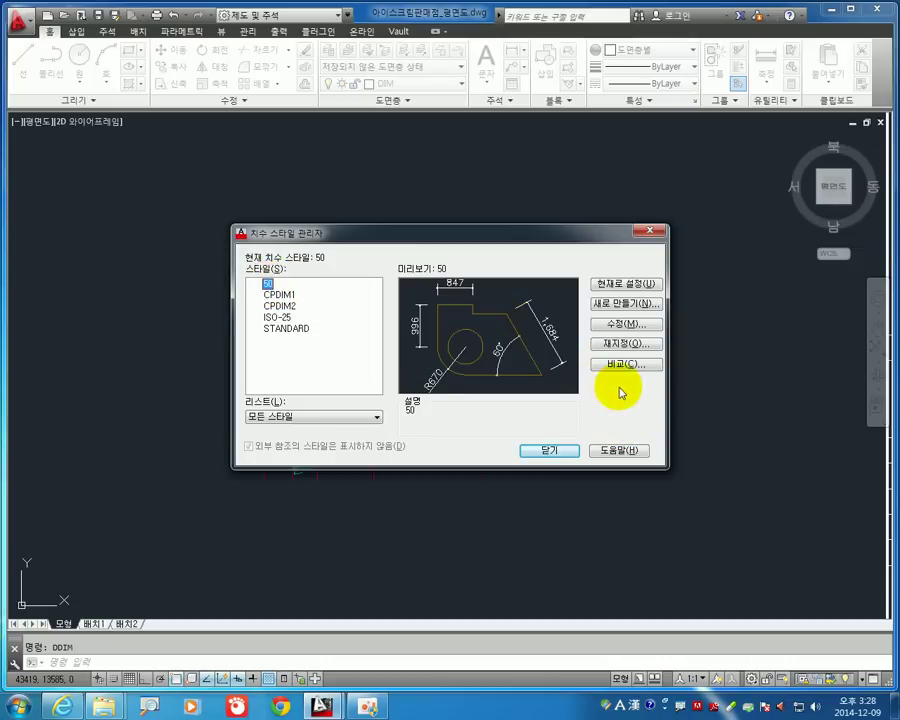
Step: Modify style 50 and view its Lines settings: baseline spacing 10, extension 2, offset 5
click(618, 325)
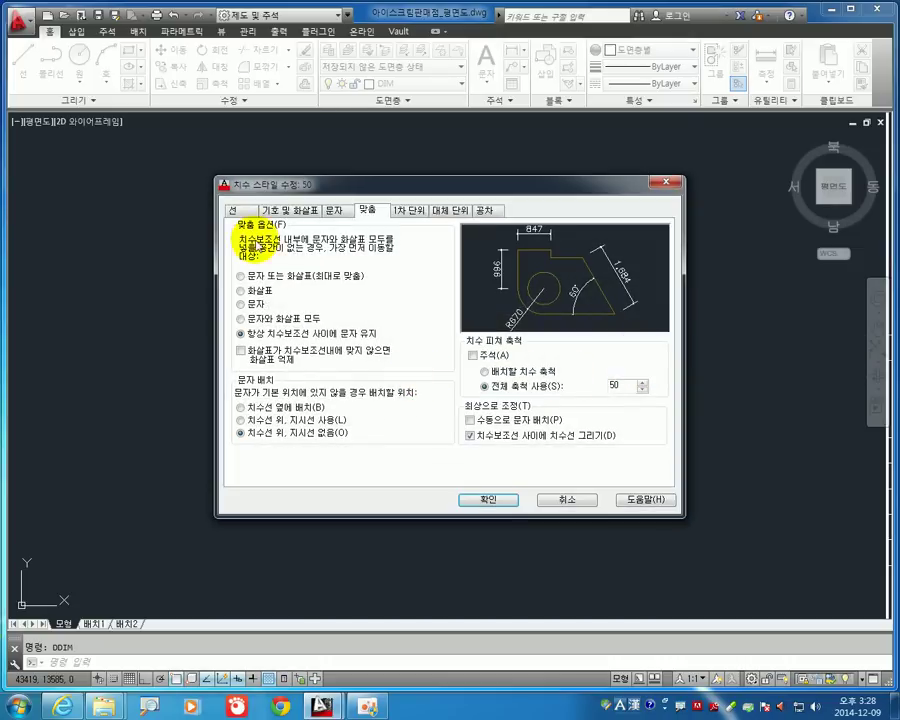
click(233, 209)
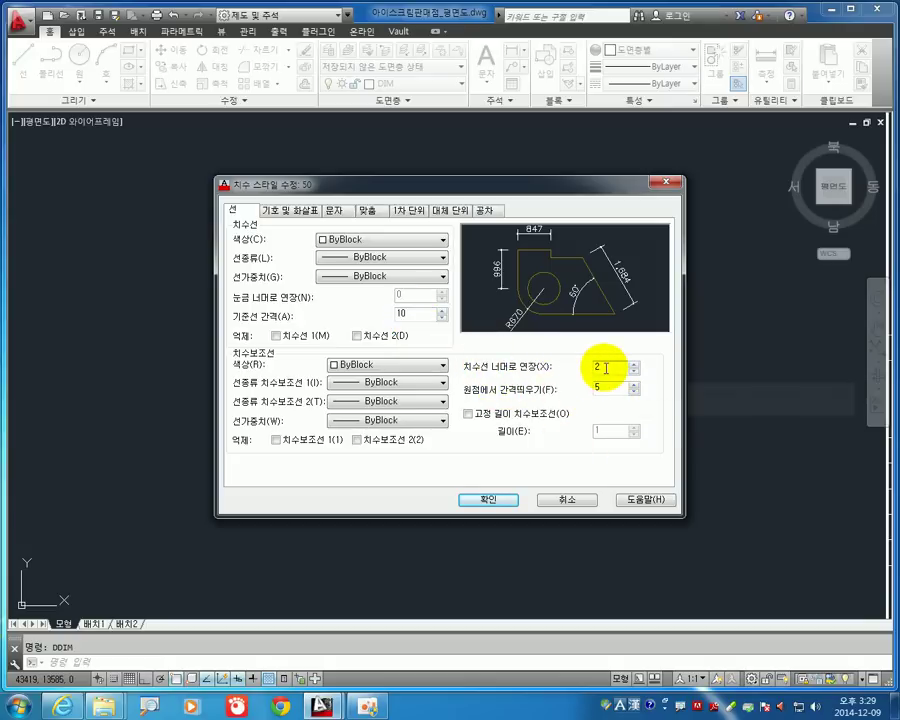
Step: Review style 50's arrow, text and fit settings (text height 3, scale 50), then accept and select it
click(295, 211)
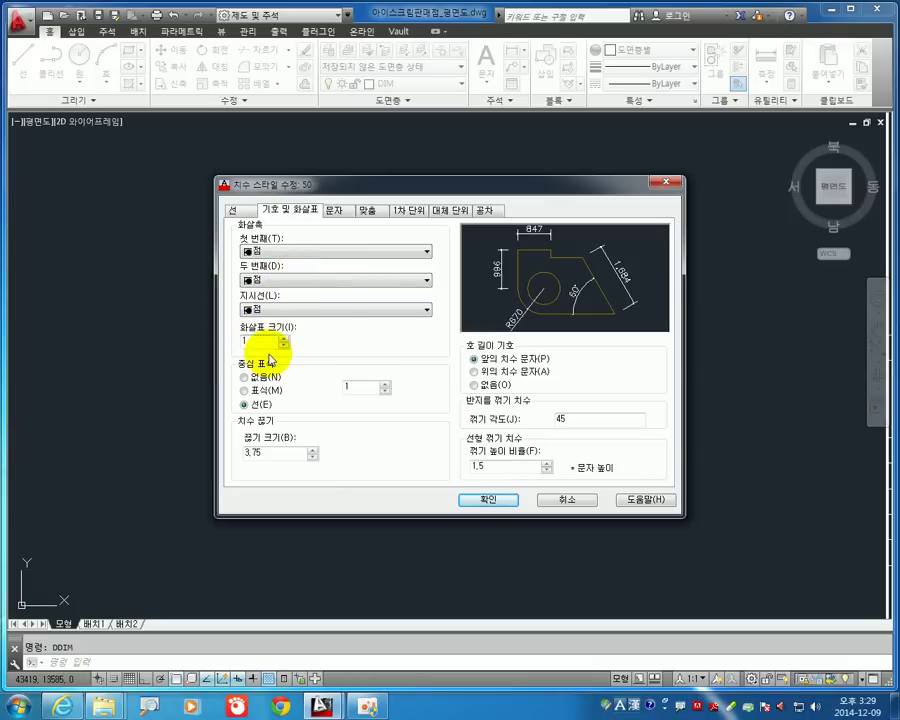
click(333, 210)
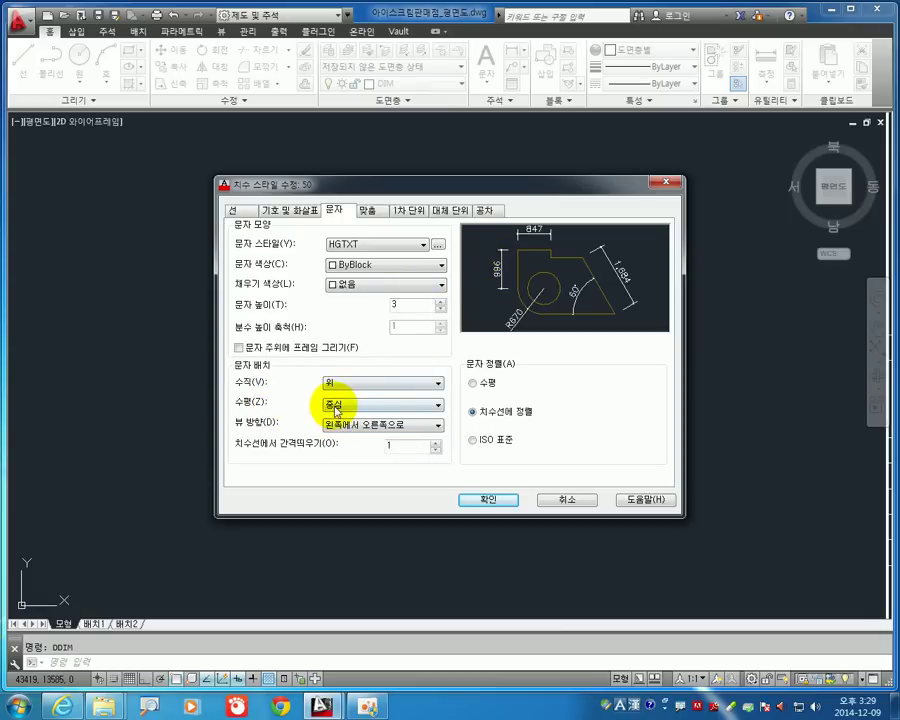
click(345, 382)
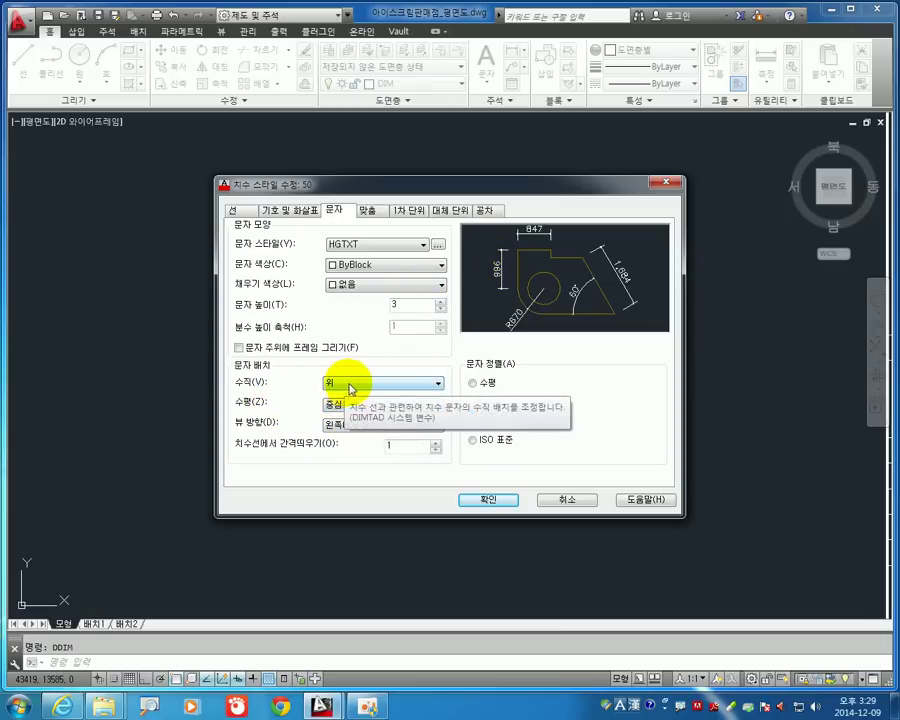
click(349, 382)
click(378, 222)
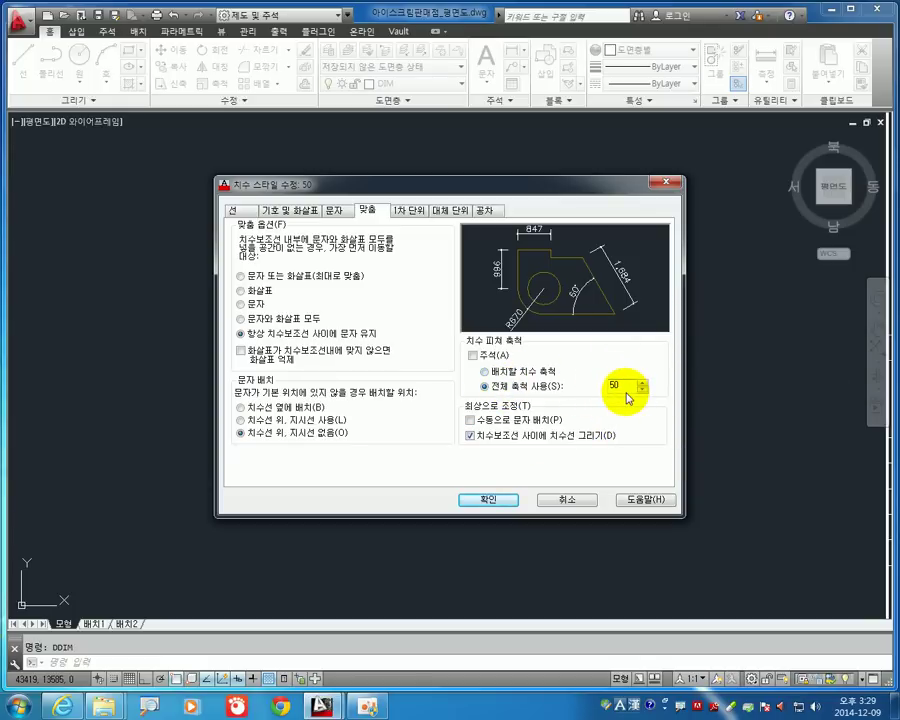
click(496, 500)
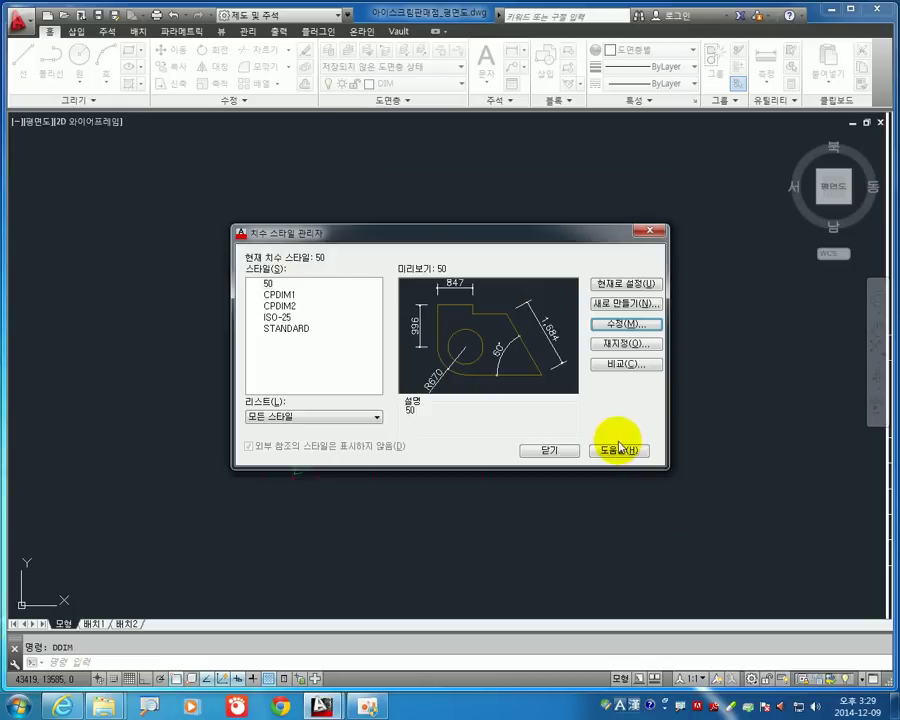
click(265, 283)
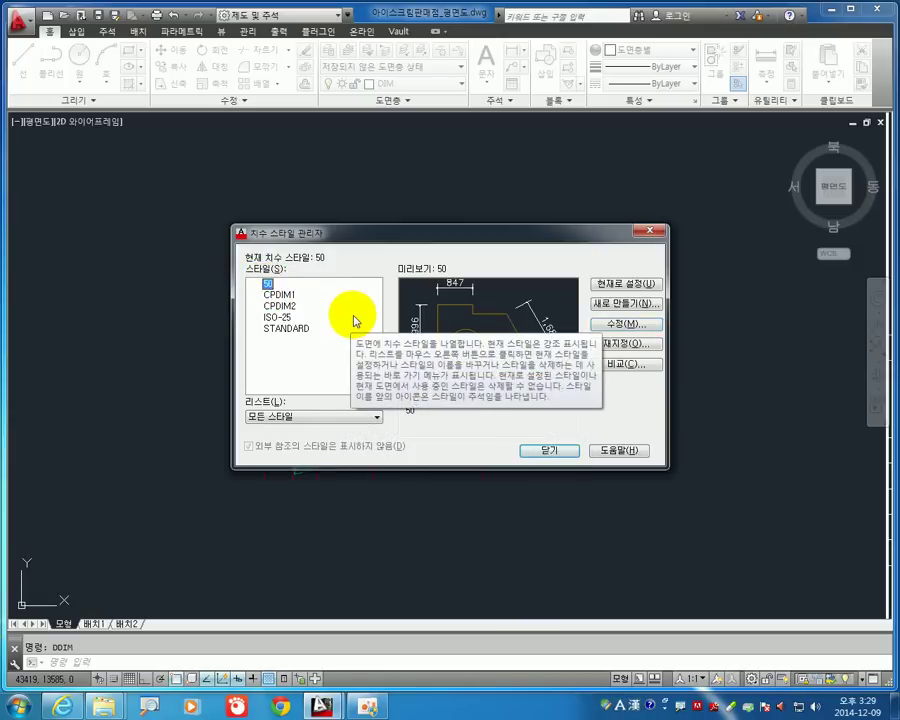
Step: Create dimension style 100 based on 50 with an overall scale of 100
click(624, 304)
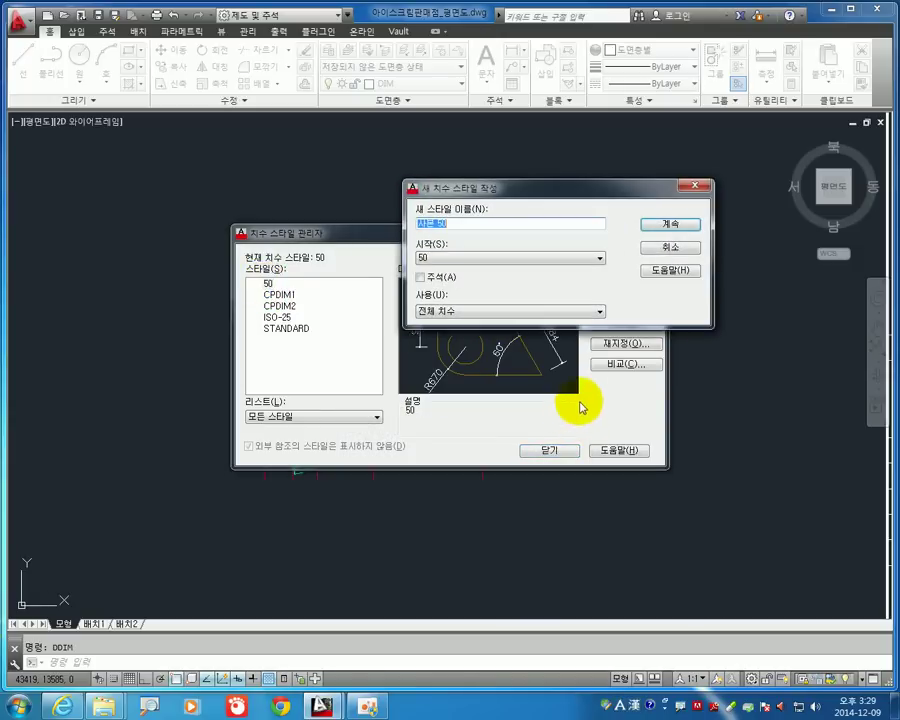
text(100)
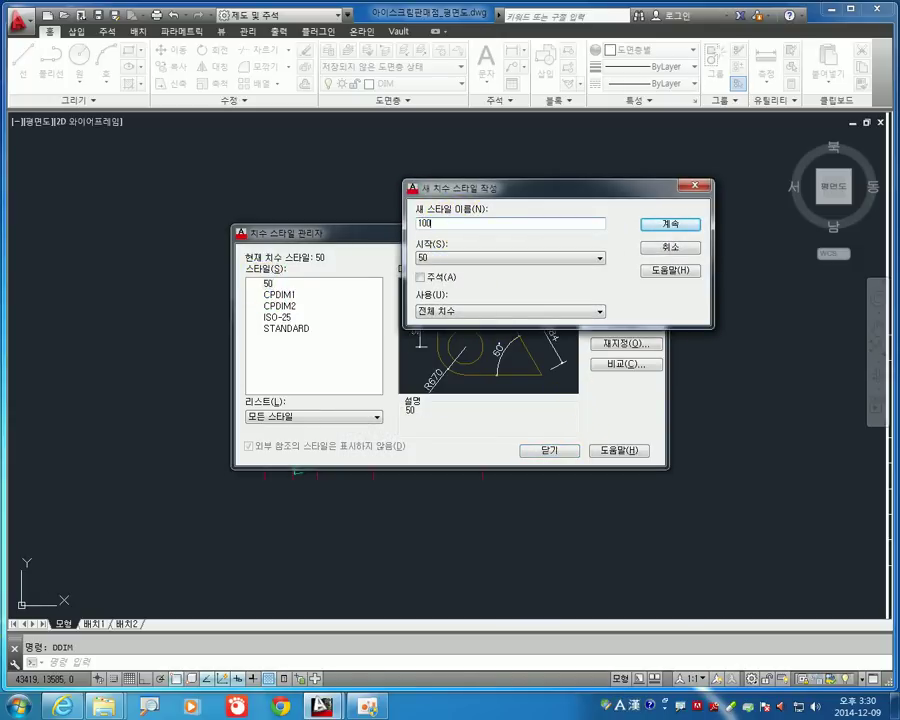
key(Tab)
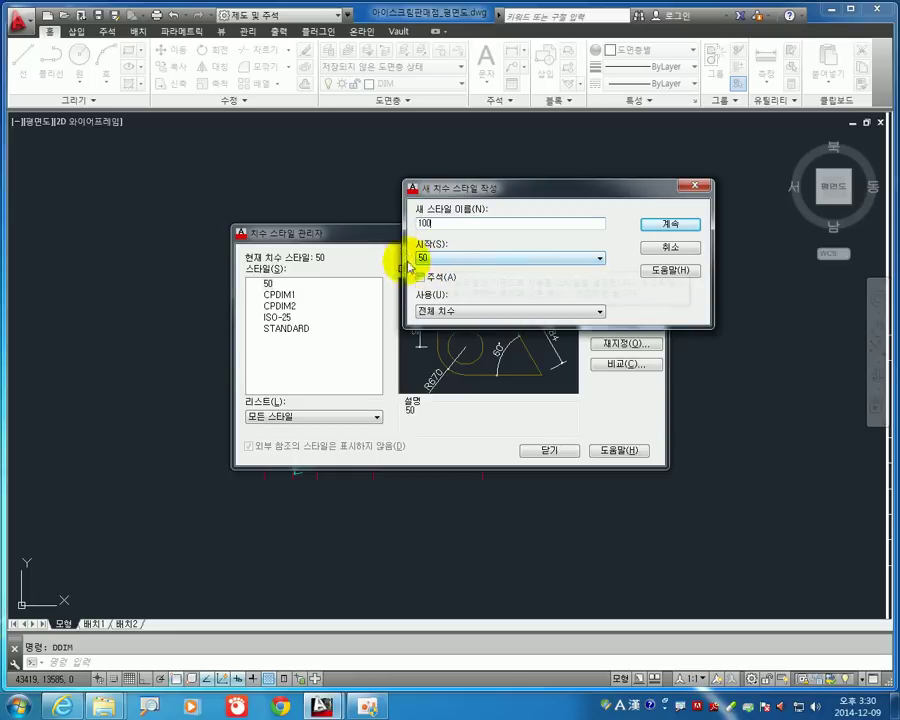
click(662, 224)
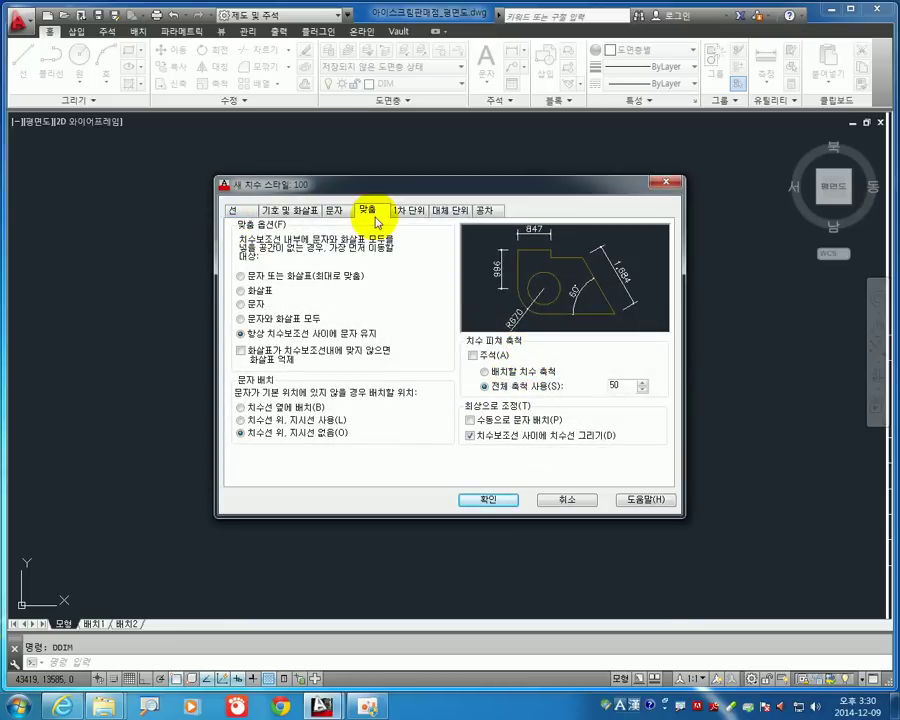
double_click(612, 385)
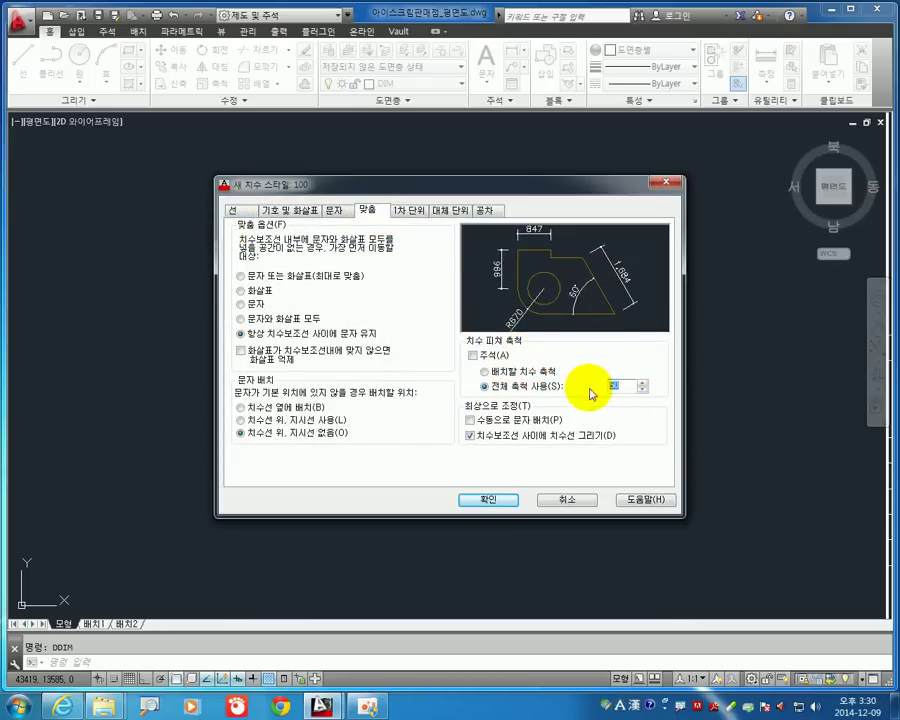
text(100)
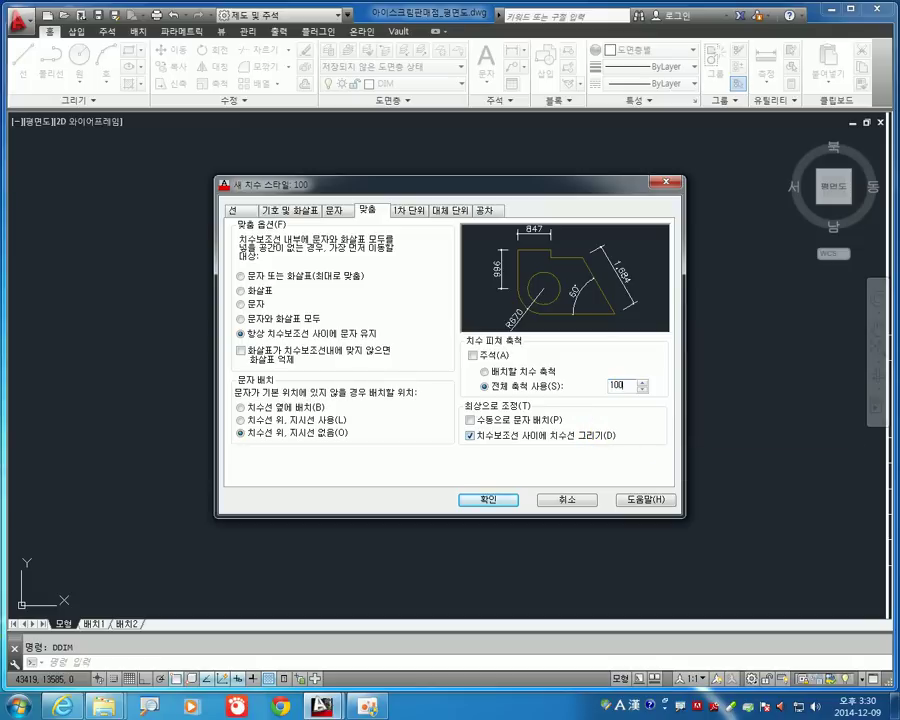
click(512, 498)
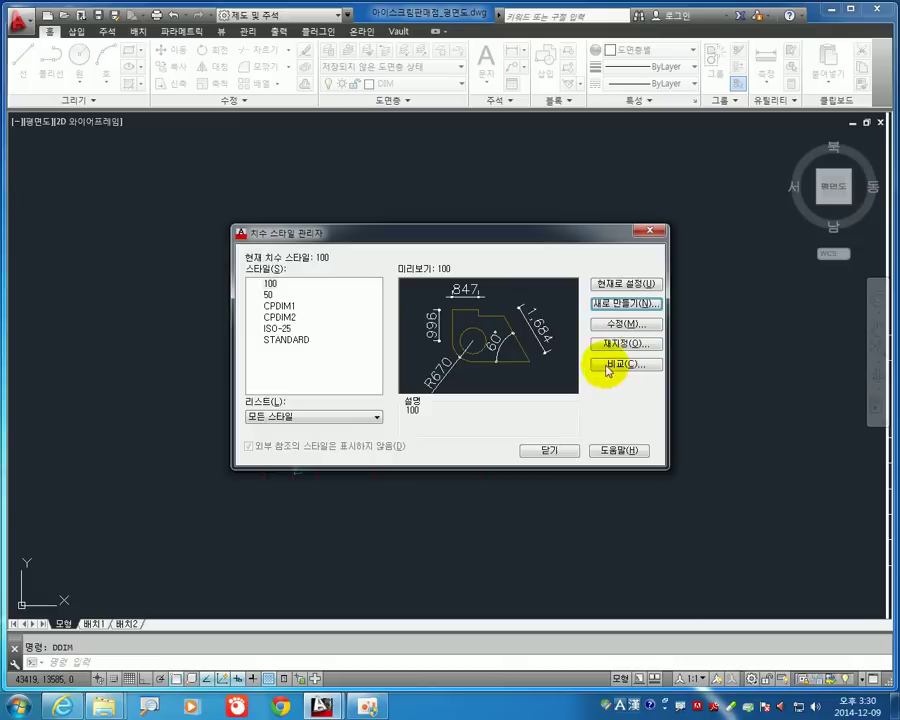
Step: Close the style manager, reopen it to confirm style 100, and close it again
click(572, 447)
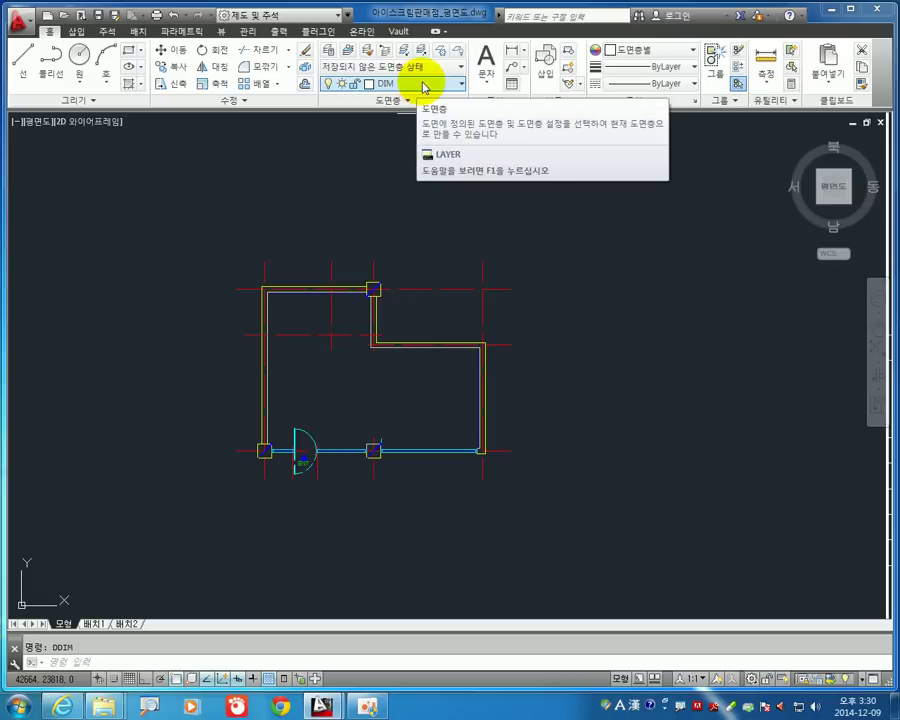
text(ddim)
key(Return)
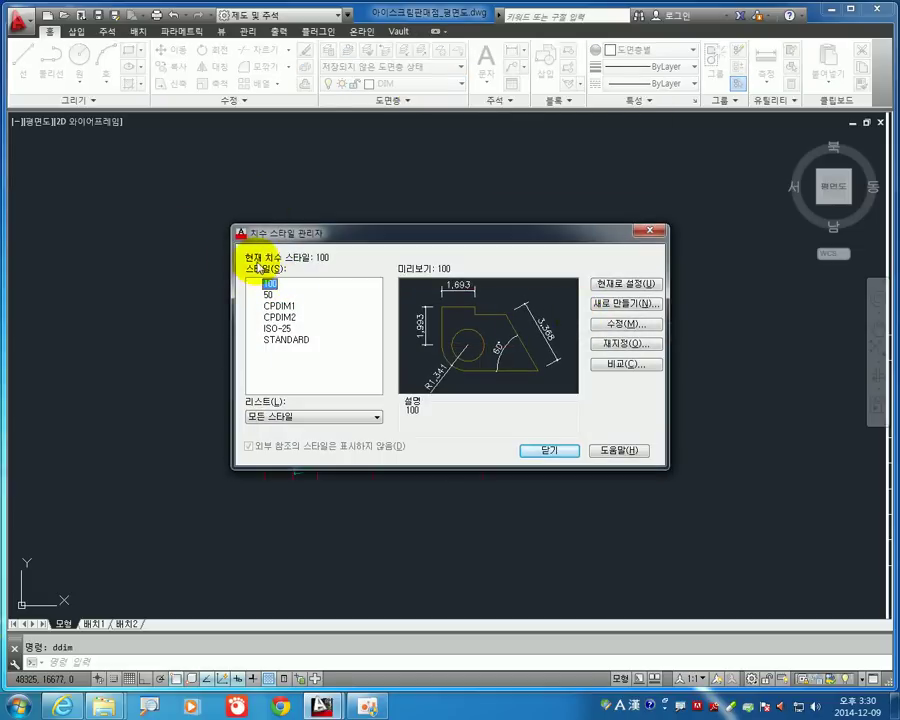
click(552, 450)
middle_drag(452, 372, 445, 388)
text(DIM)
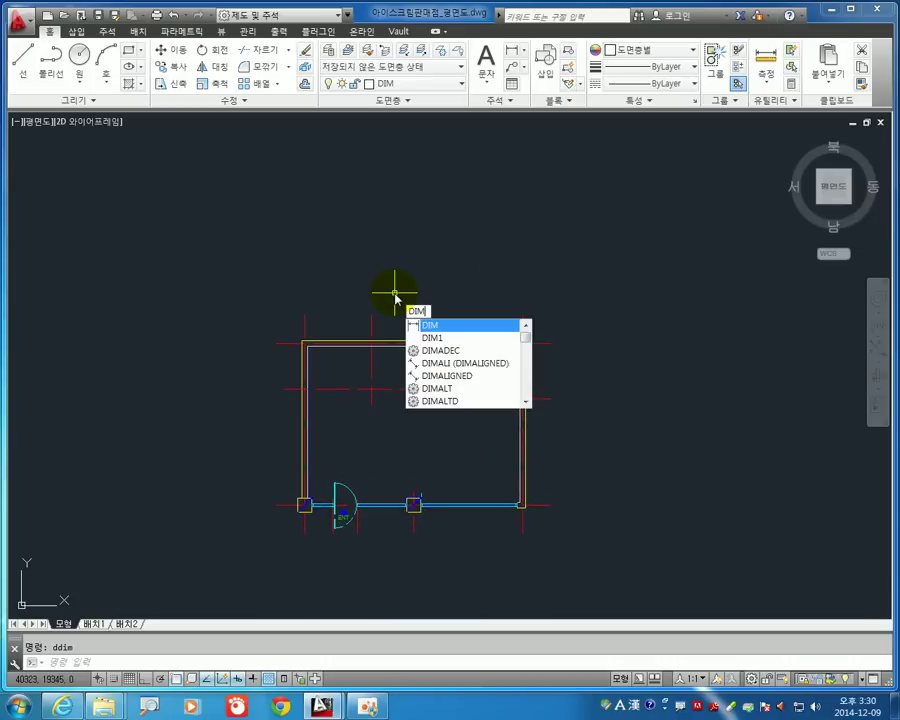
Step: Dimension the plan copy's top edge with two chained 3,900 spans at offset 2000
text(h)
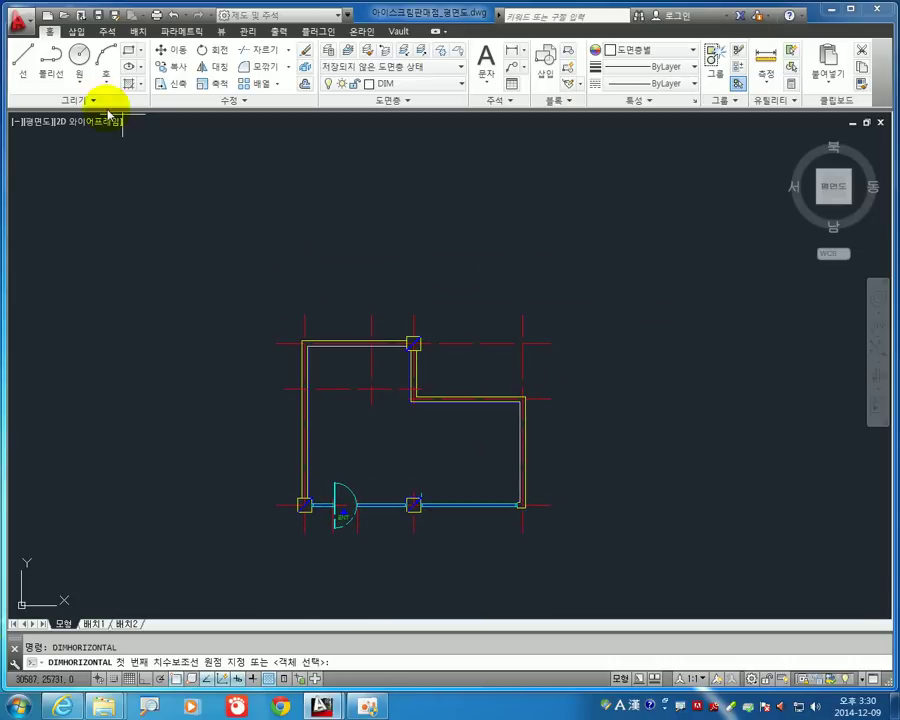
click(305, 316)
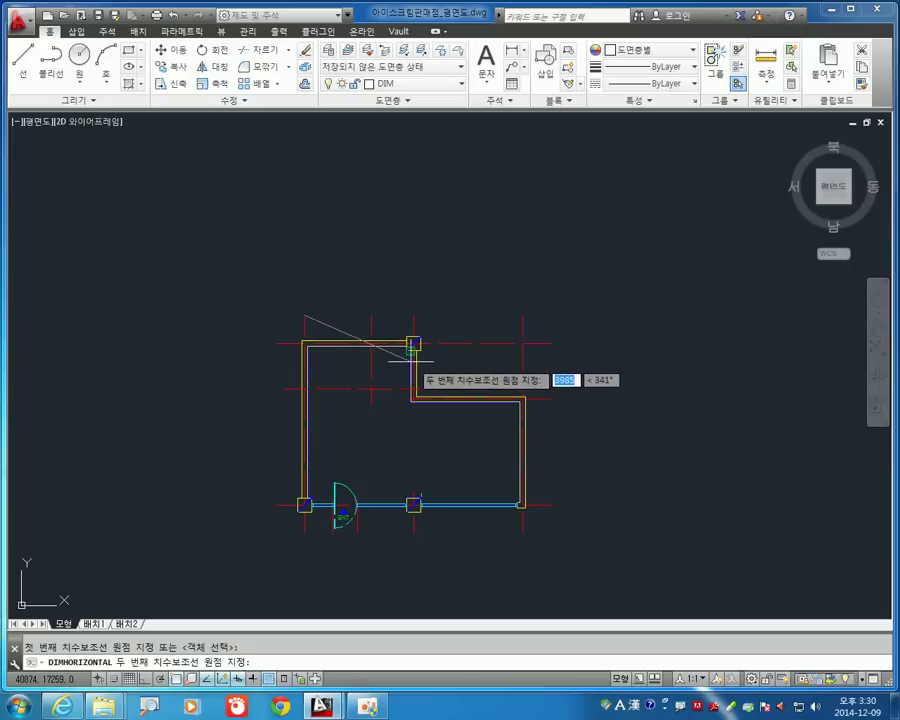
click(413, 343)
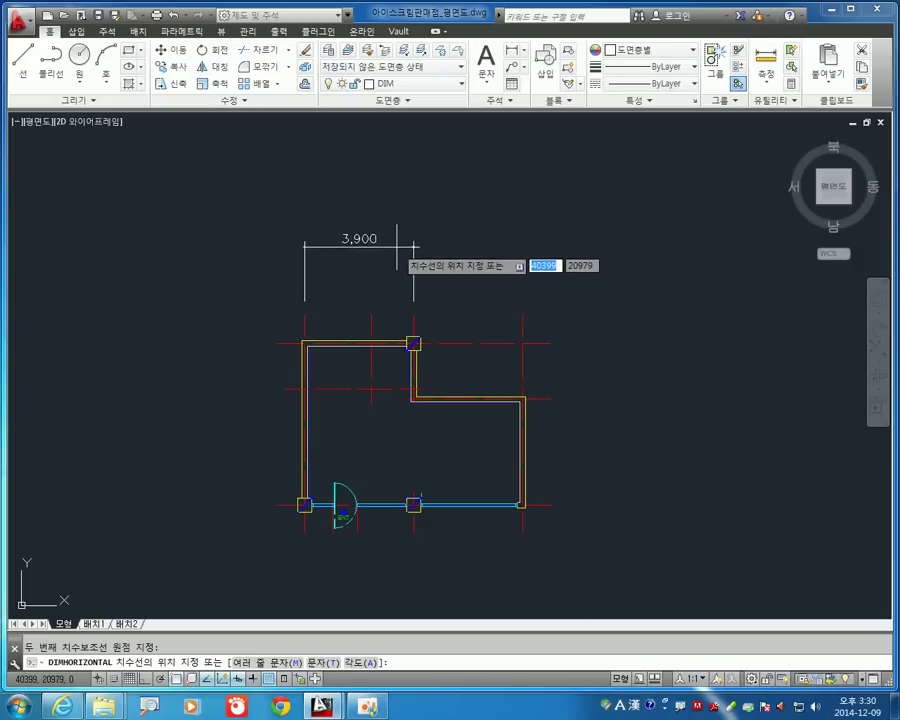
text(2000)
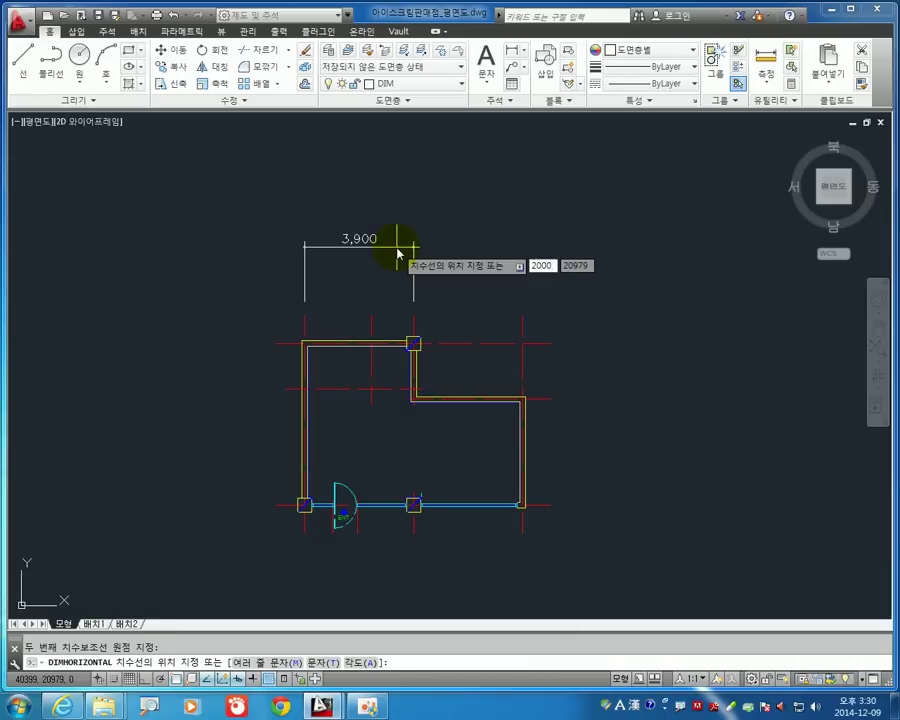
key(Return)
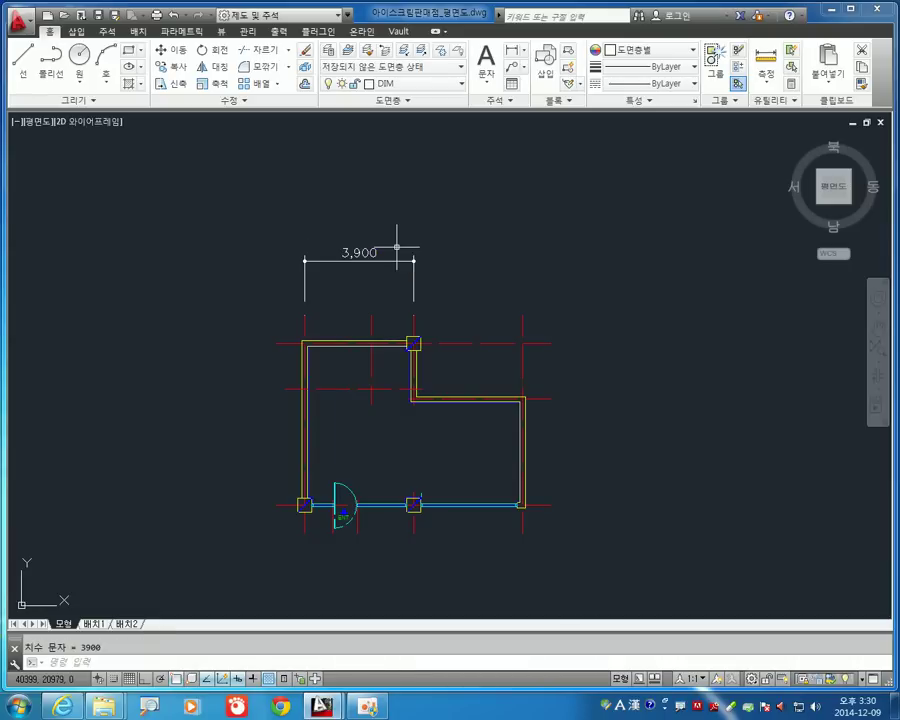
text(dim)
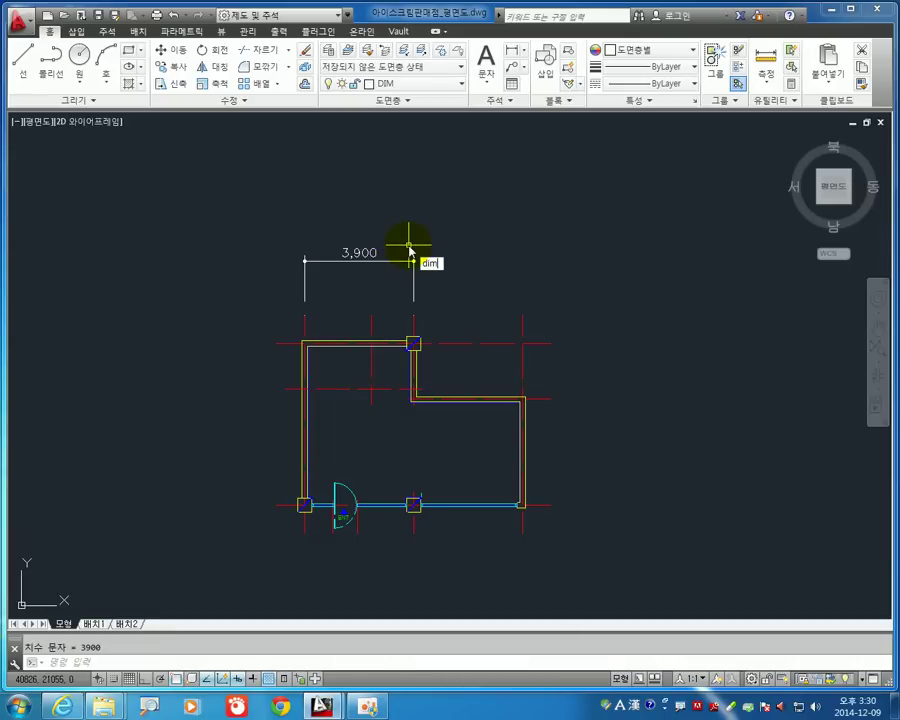
text(co)
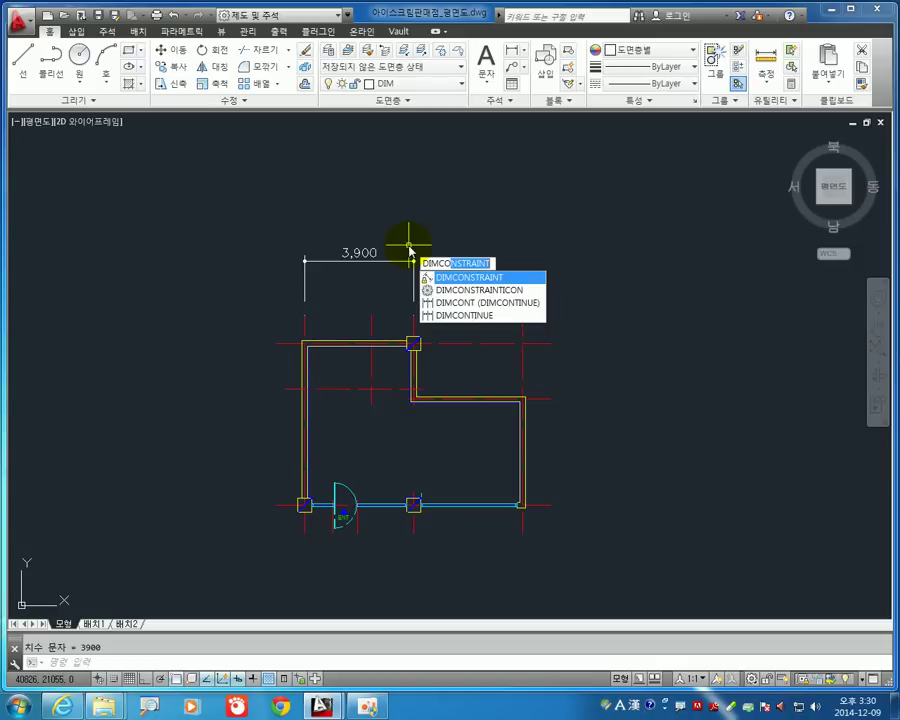
key(Up)
key(Return)
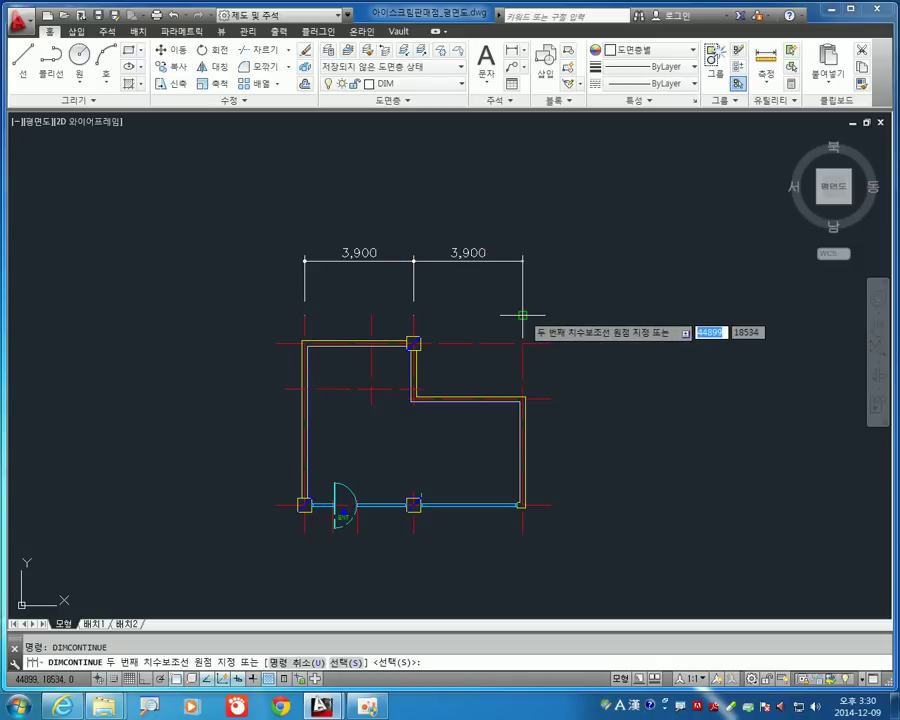
click(523, 314)
key(Escape)
text(d)
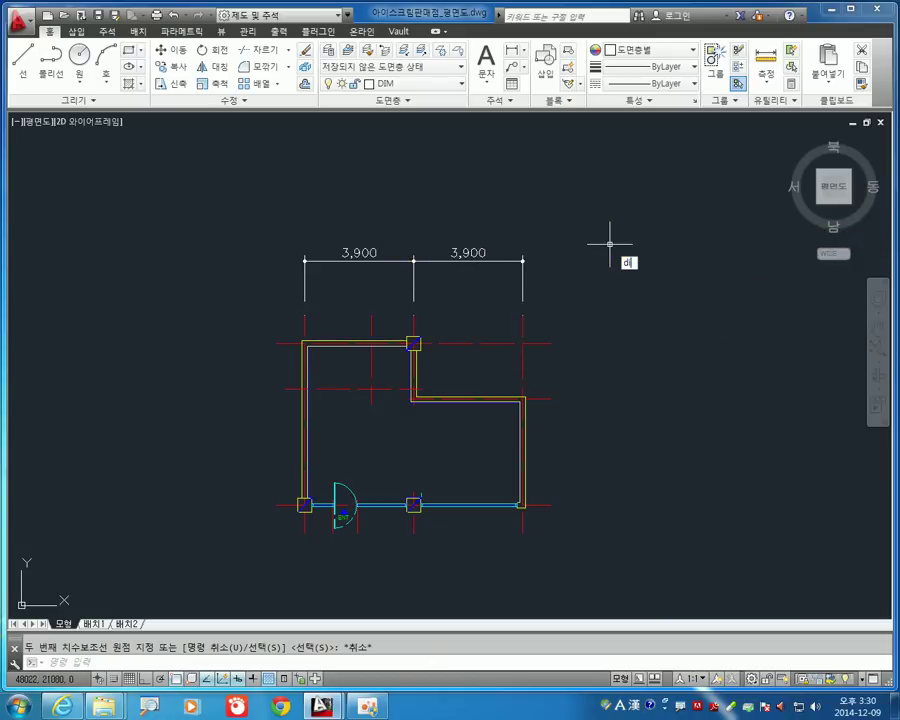
Step: Add a 7,800 baseline dimension from the left 3,900 span to the right corner
text(im)
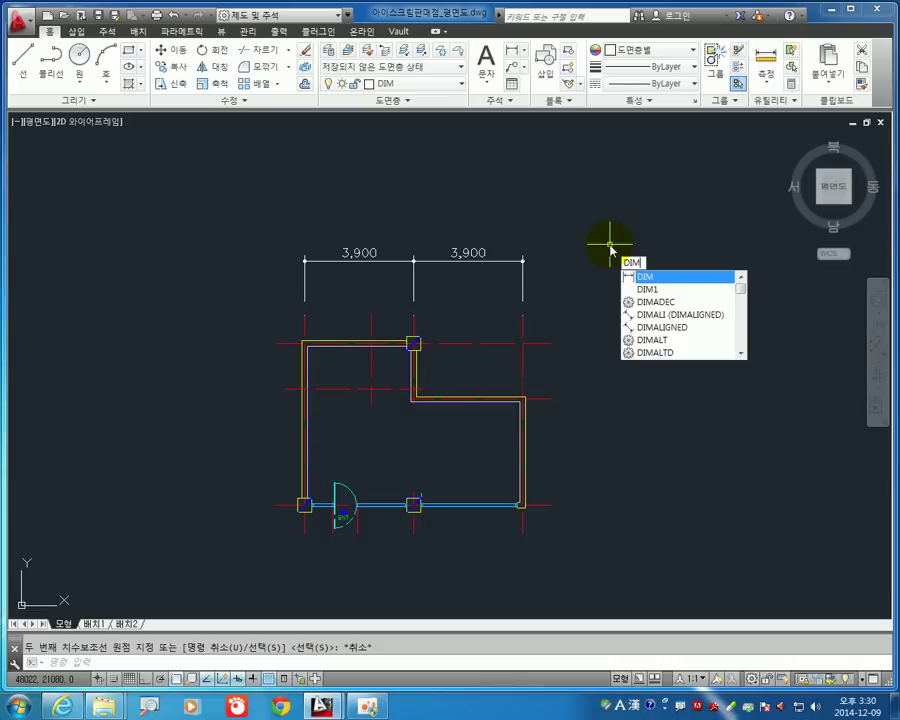
text(ba)
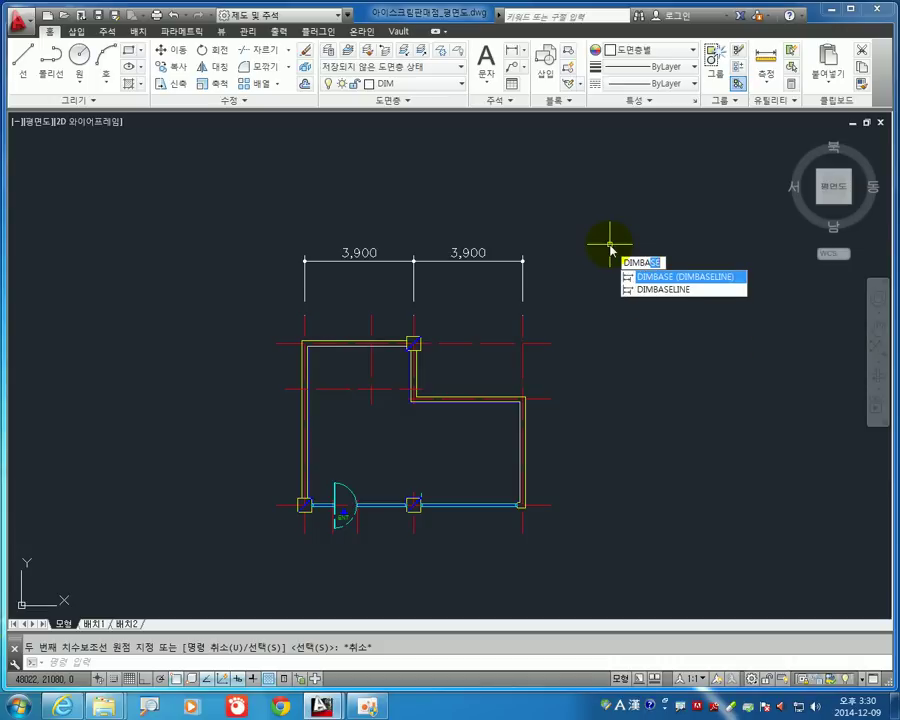
key(Return)
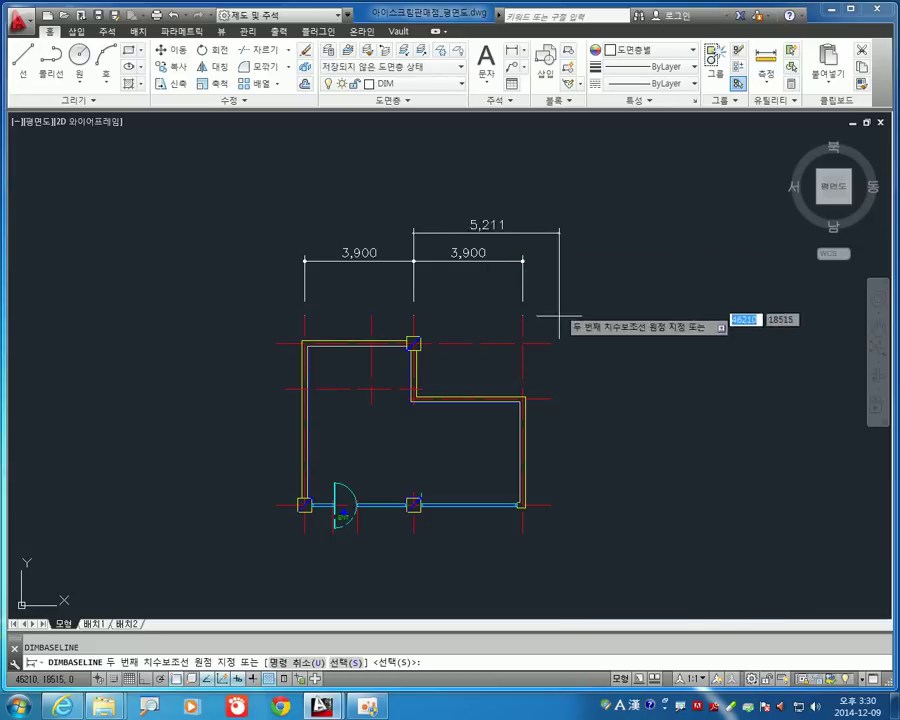
text(s)
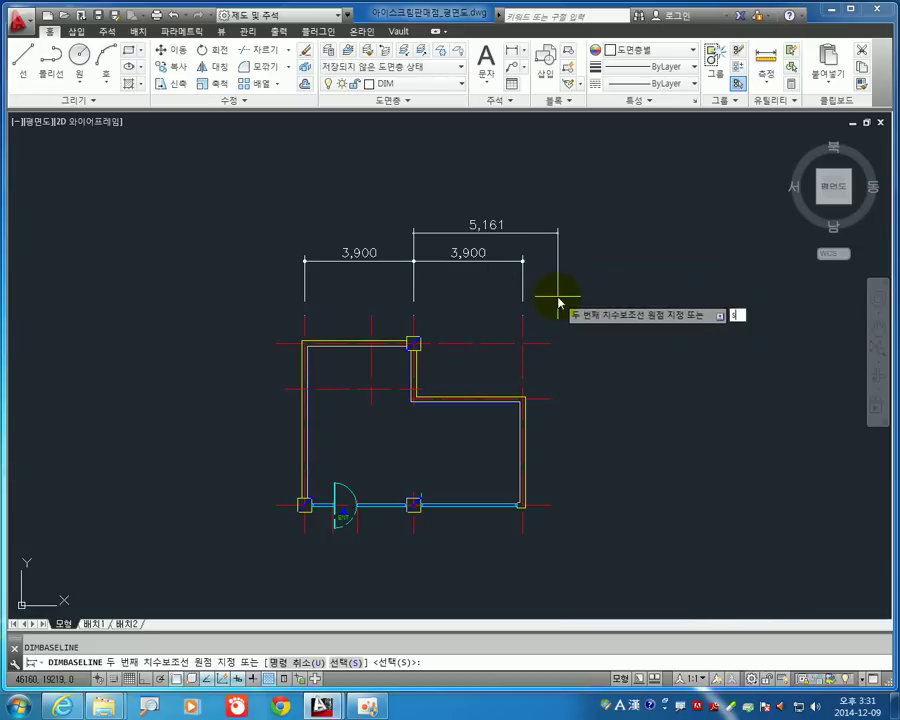
key(Return)
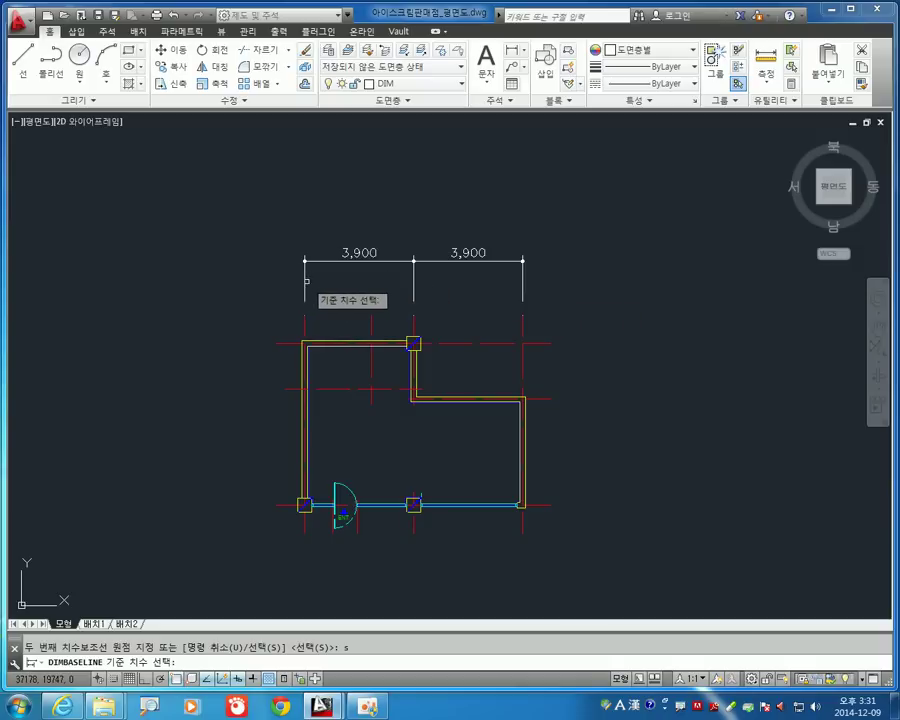
click(304, 284)
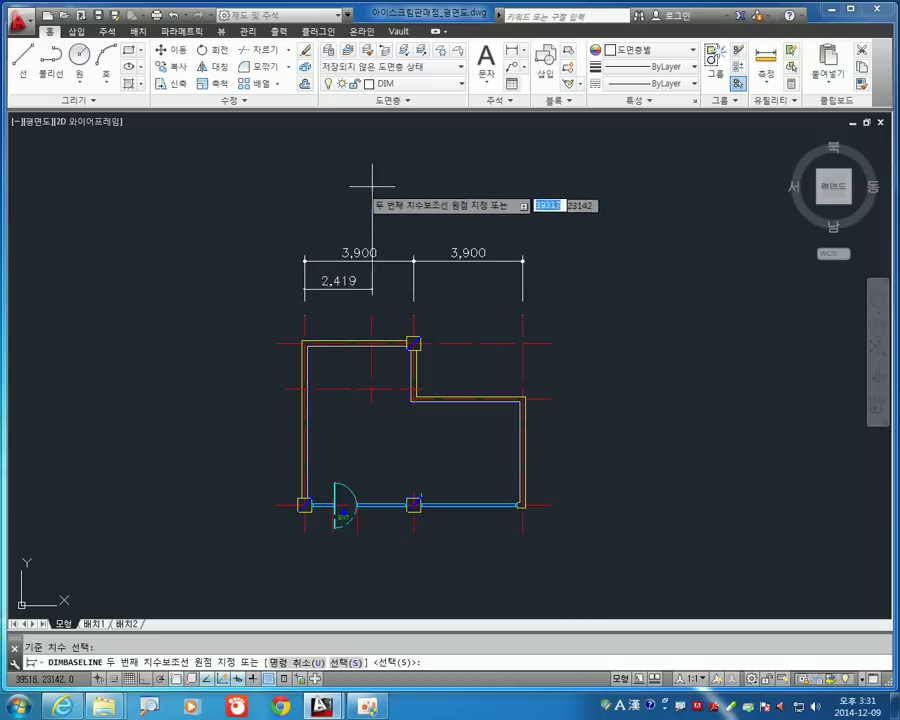
click(521, 314)
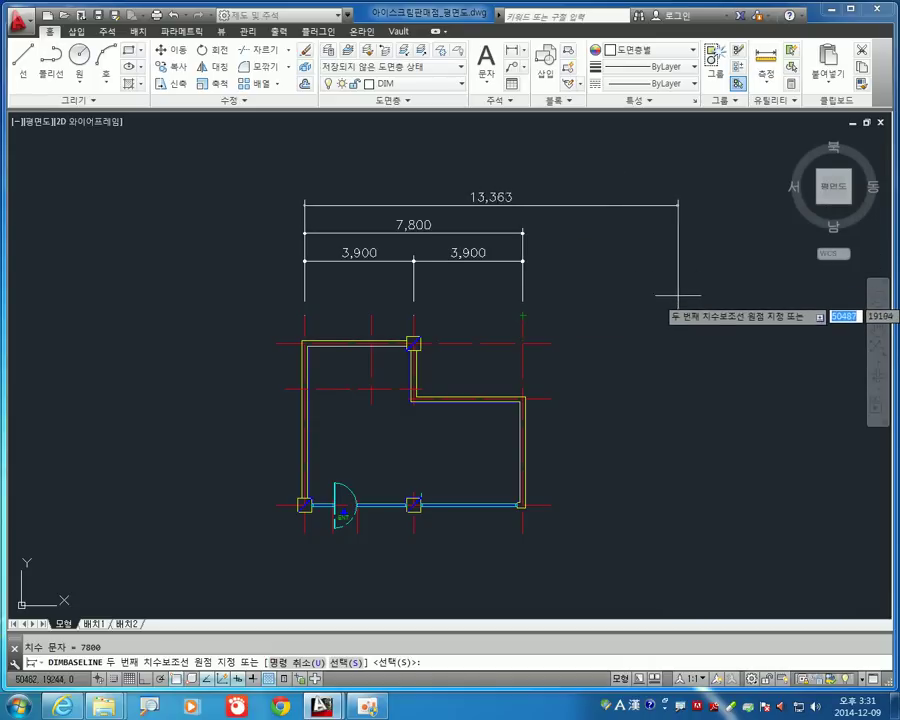
key(Escape)
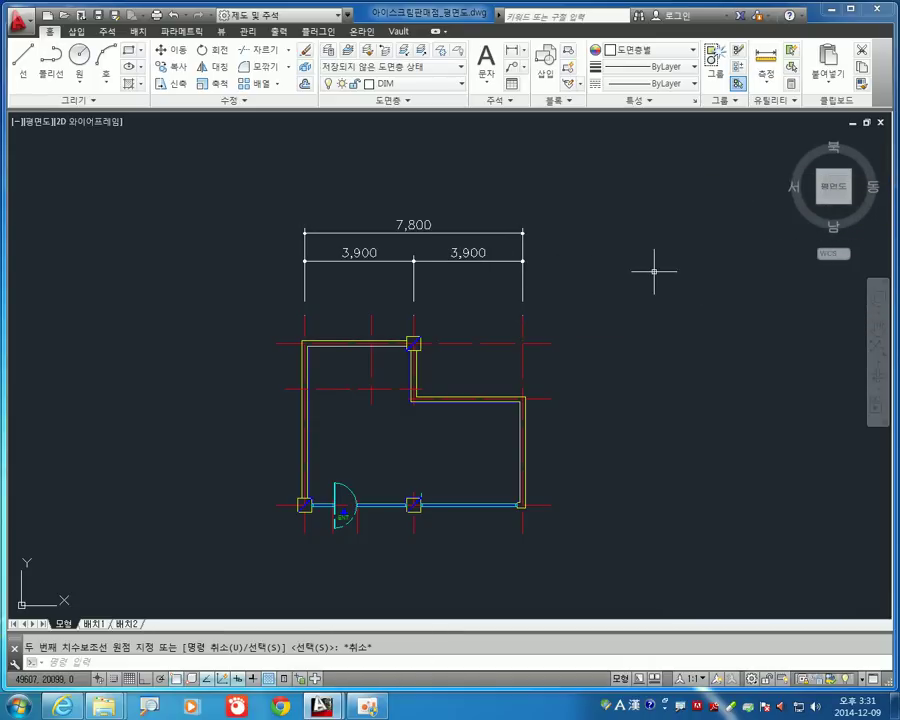
middle_drag(502, 393, 490, 393)
scroll(490, 362, down, 1)
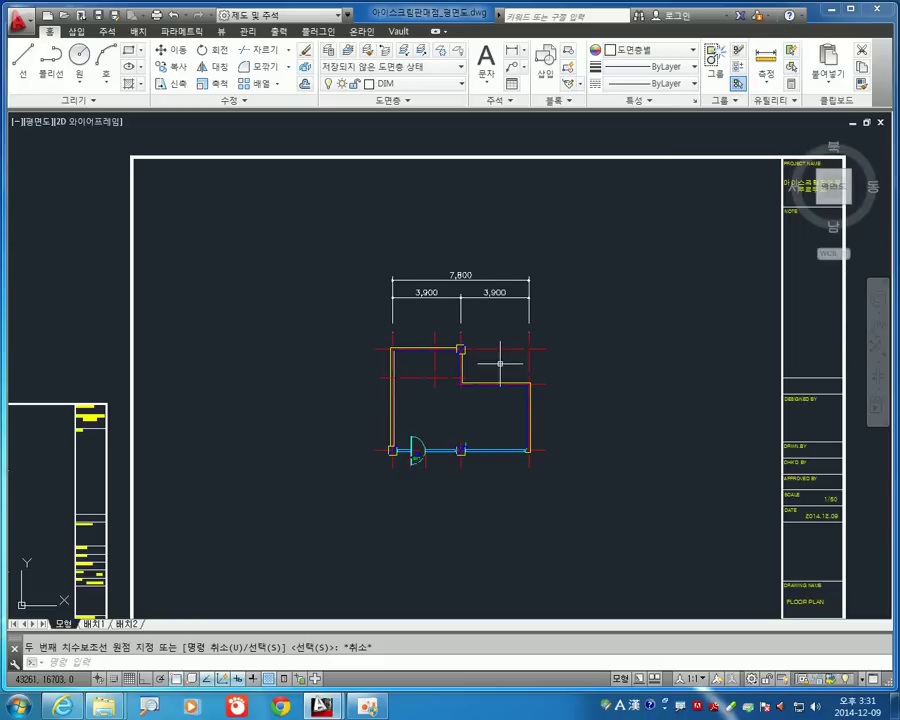
scroll(570, 355, down, 1)
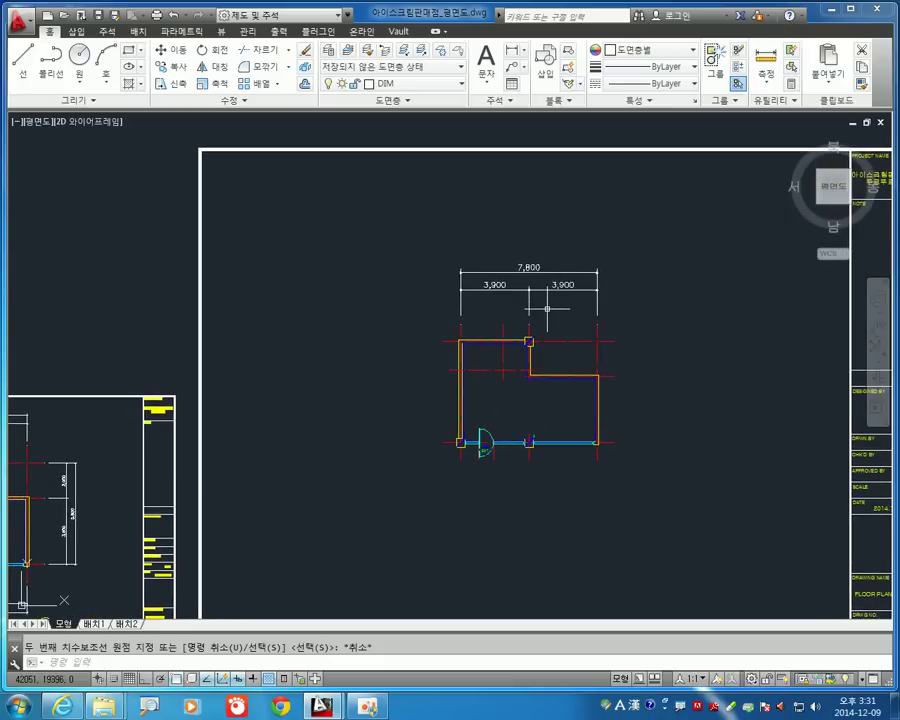
middle_drag(434, 438, 697, 434)
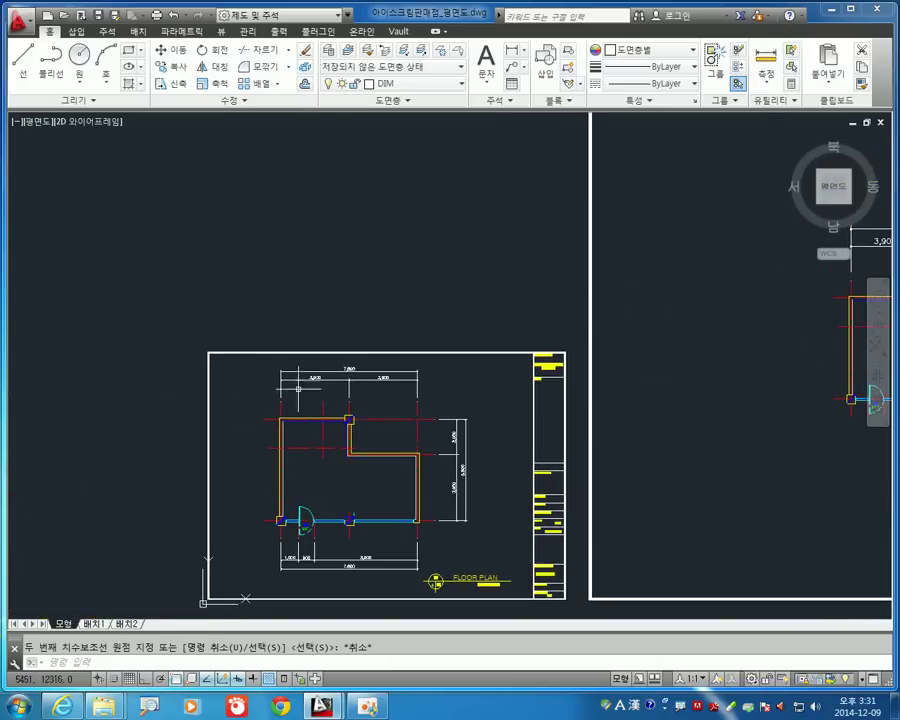
scroll(297, 384, up, 7)
scroll(524, 410, down, 3)
scroll(654, 472, down, 2)
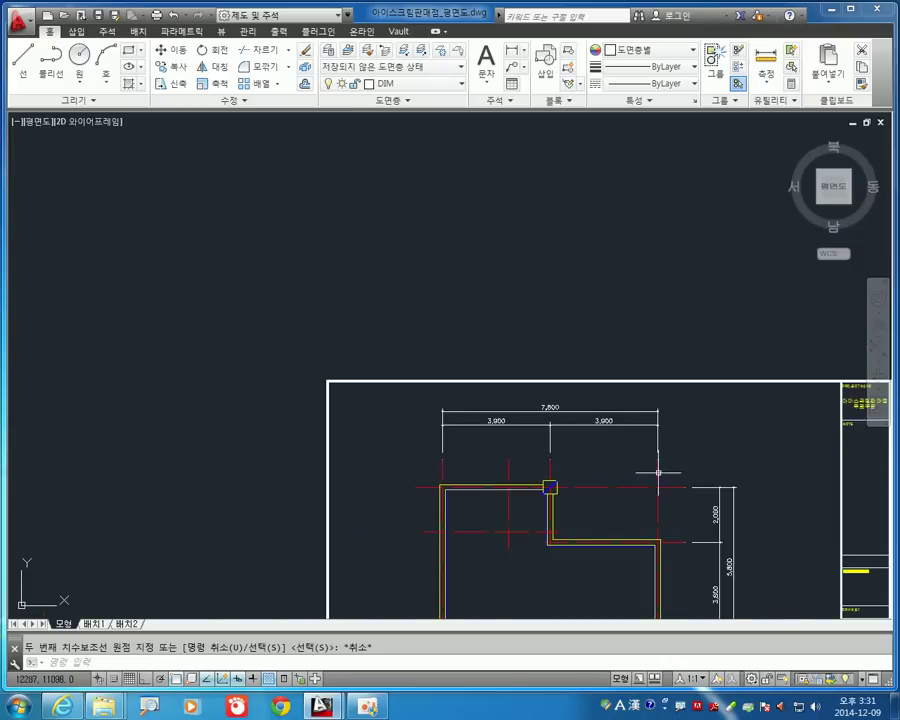
middle_drag(654, 472, 421, 397)
scroll(440, 400, down, 2)
middle_drag(634, 386, 510, 416)
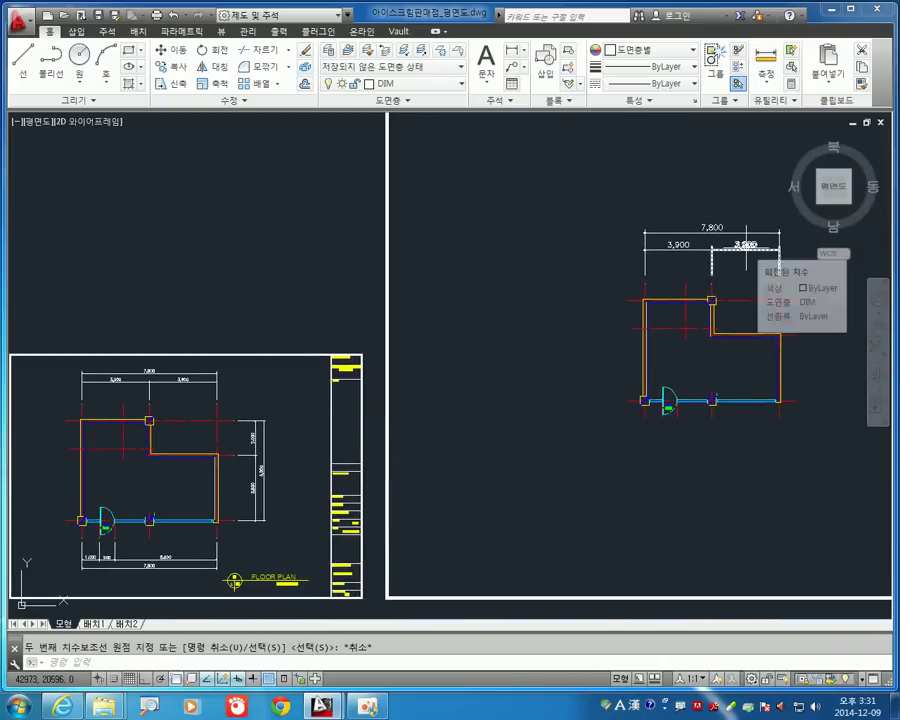
middle_drag(753, 482, 468, 466)
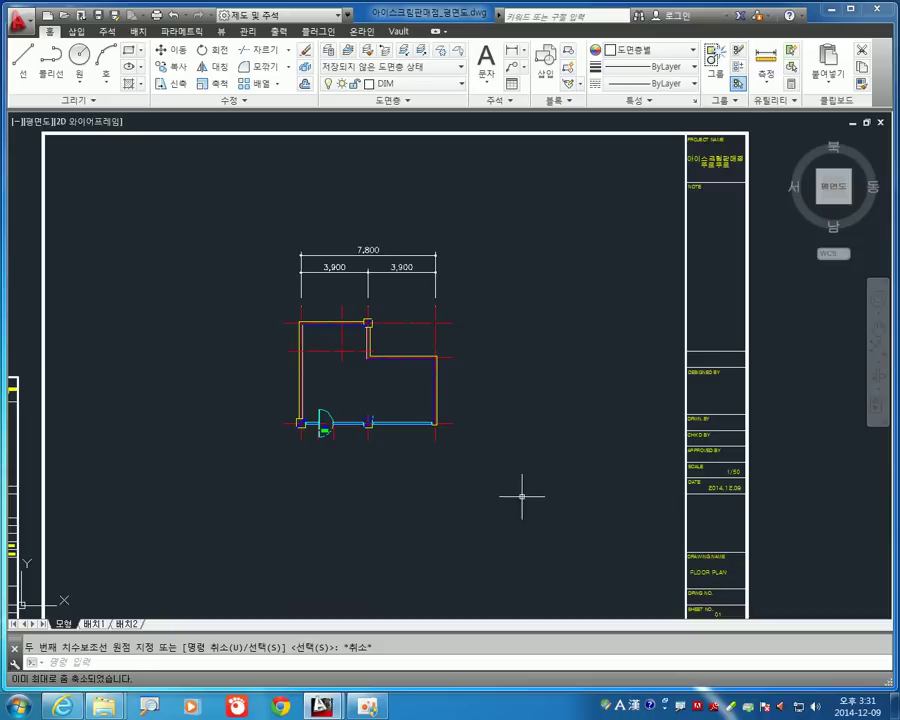
middle_drag(518, 490, 709, 479)
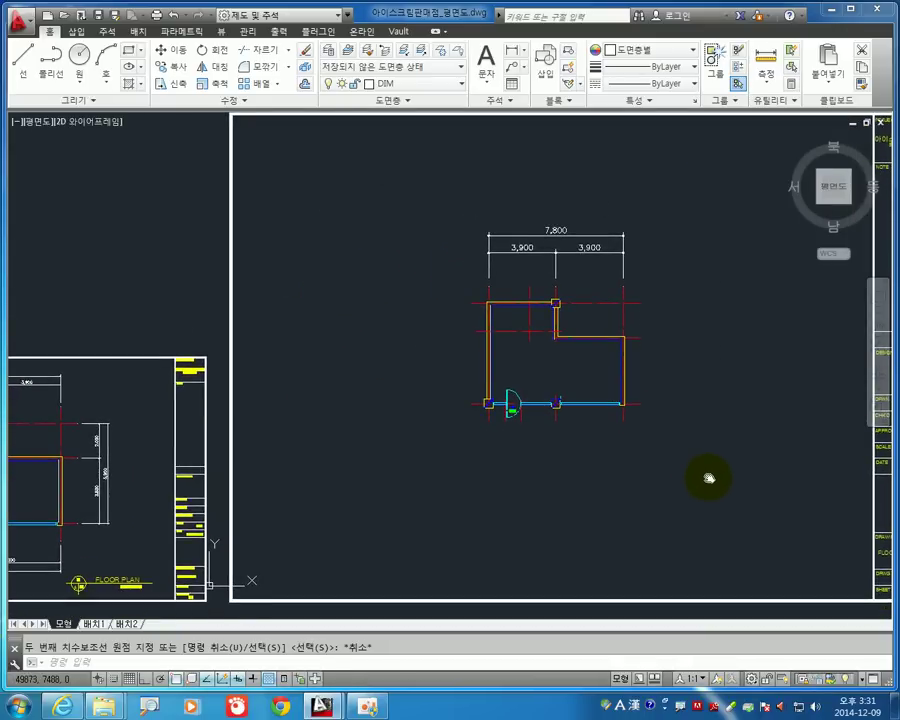
middle_drag(709, 479, 796, 455)
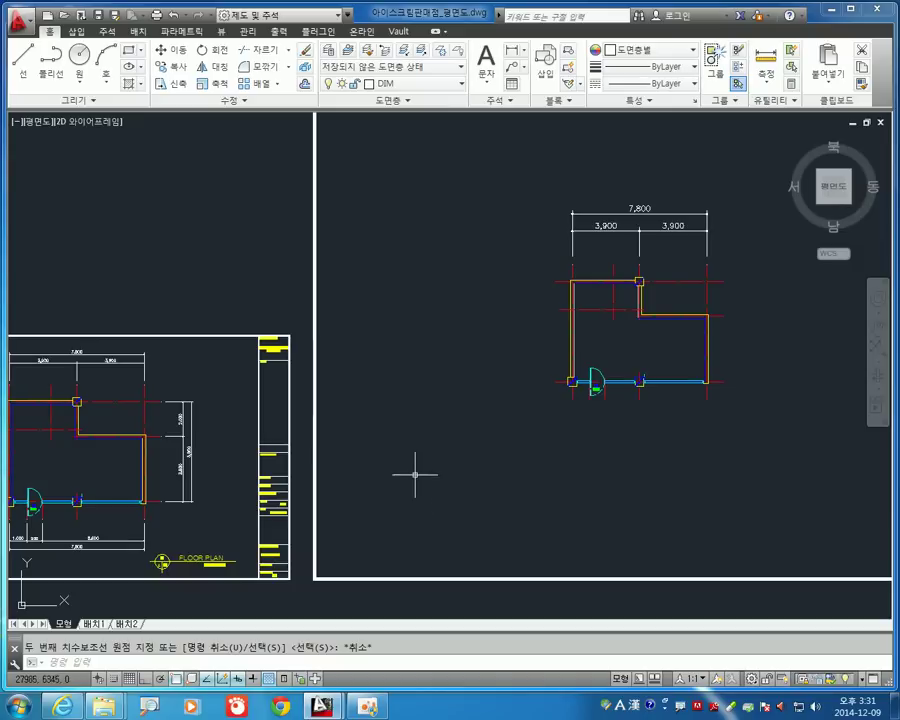
middle_drag(352, 444, 655, 431)
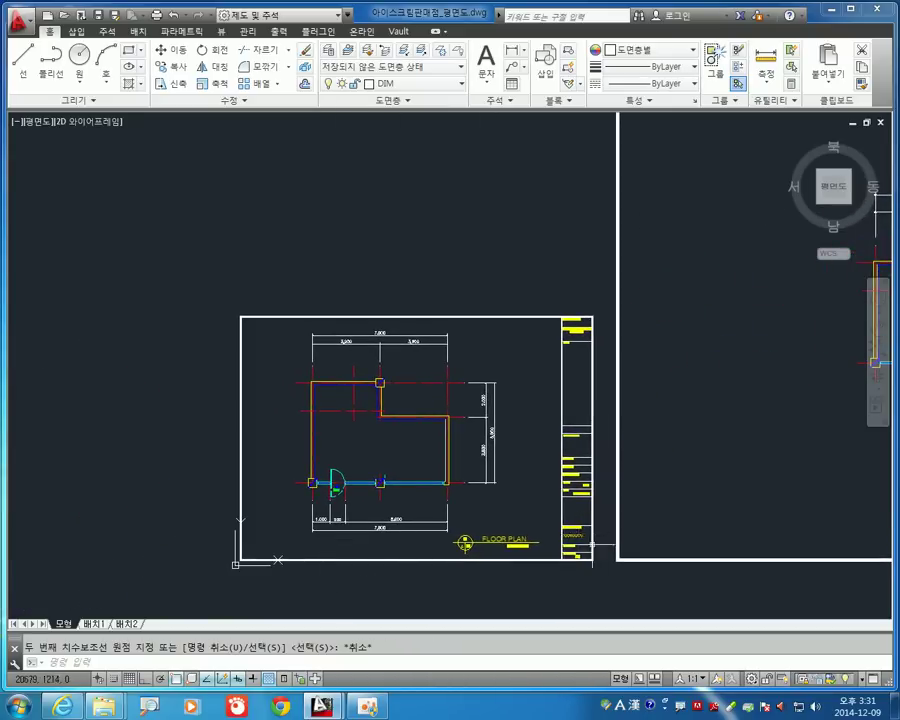